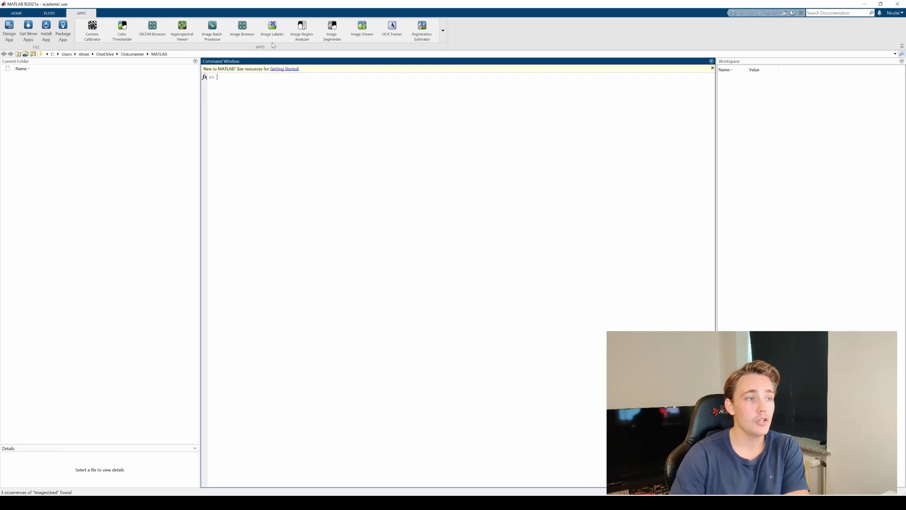
# - Open the Camera Calibrator app and choose to add calibration images from the camera, dismissing the webcam support package message
pyautogui.click(443, 30)
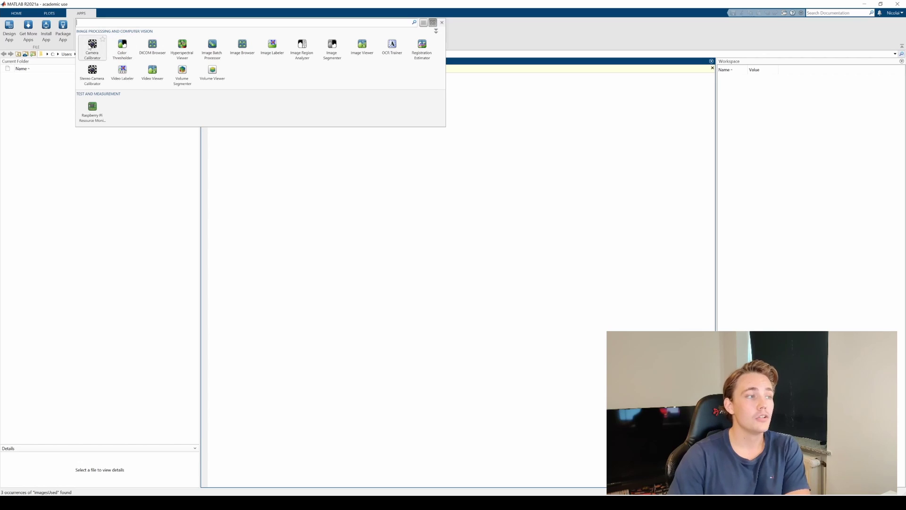
pyautogui.click(92, 47)
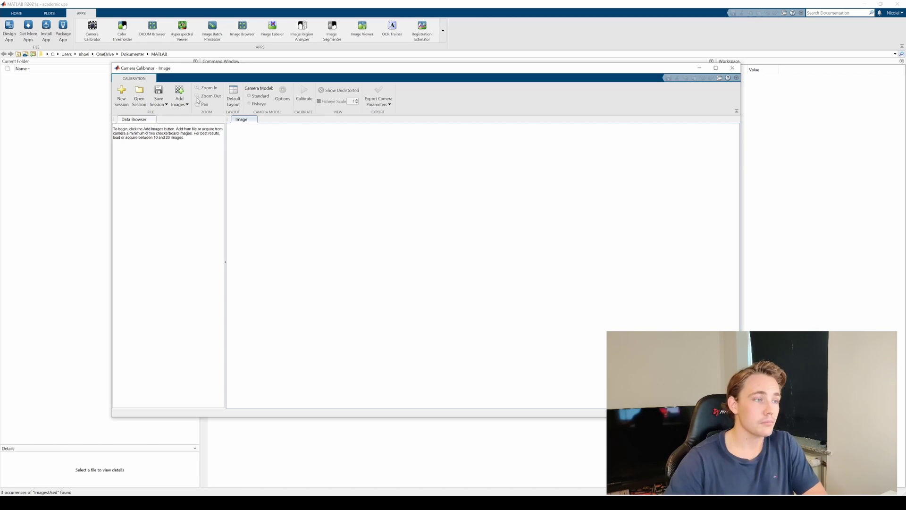
pyautogui.click(184, 105)
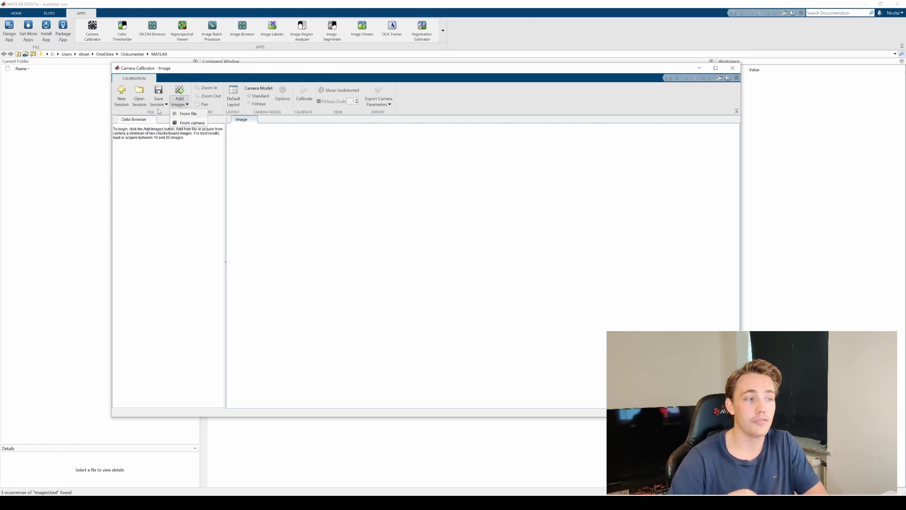
pyautogui.click(193, 123)
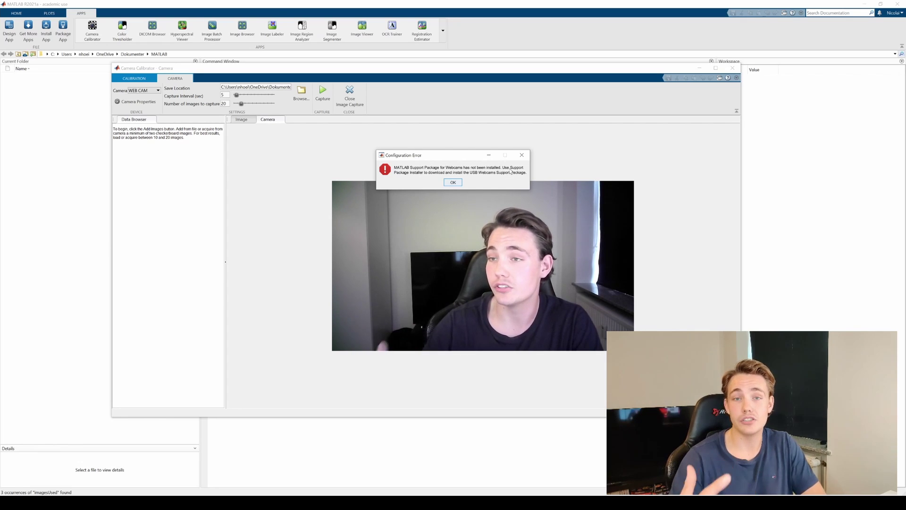
pyautogui.click(453, 183)
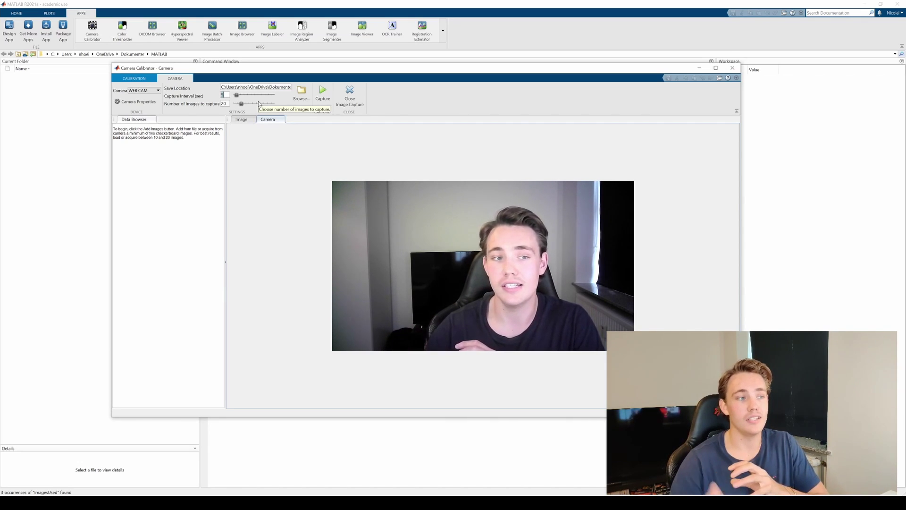
# - Capture 10 checkerboard images from the webcam at a 3-second interval
pyautogui.press('Tab')
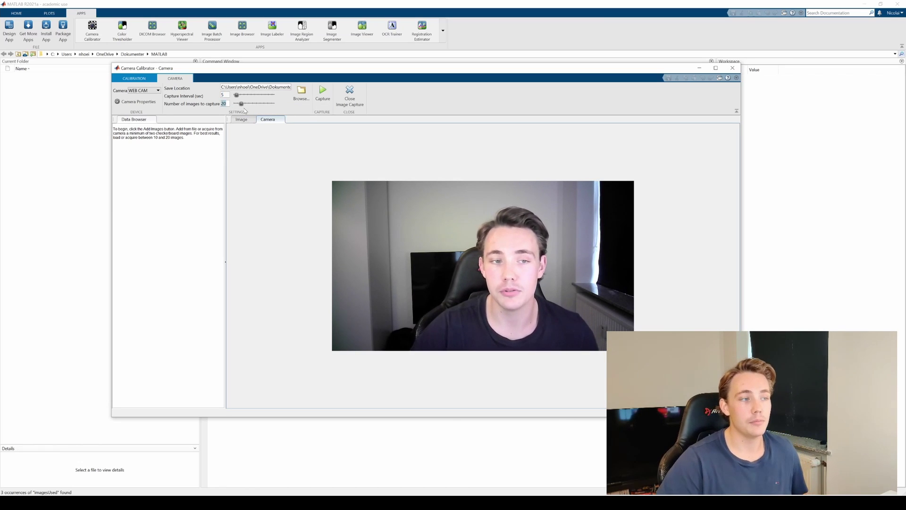
pyautogui.write('10')
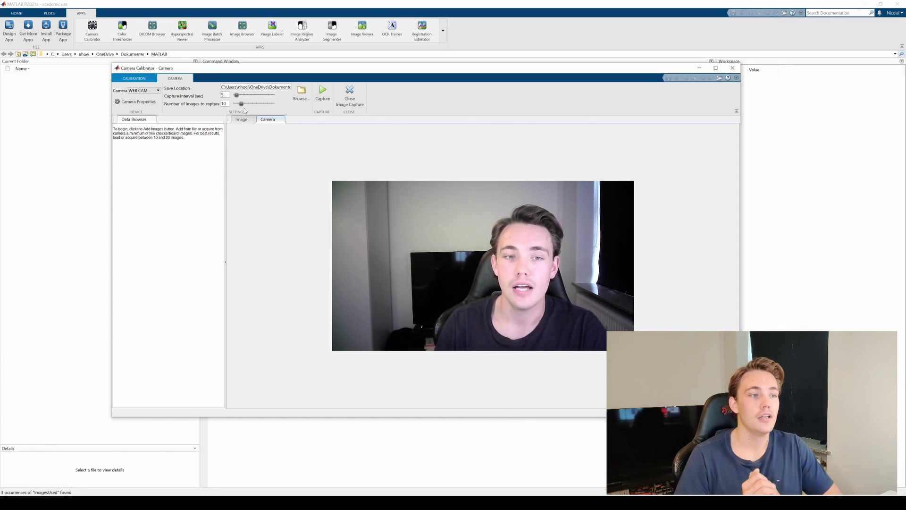
pyautogui.click(223, 94)
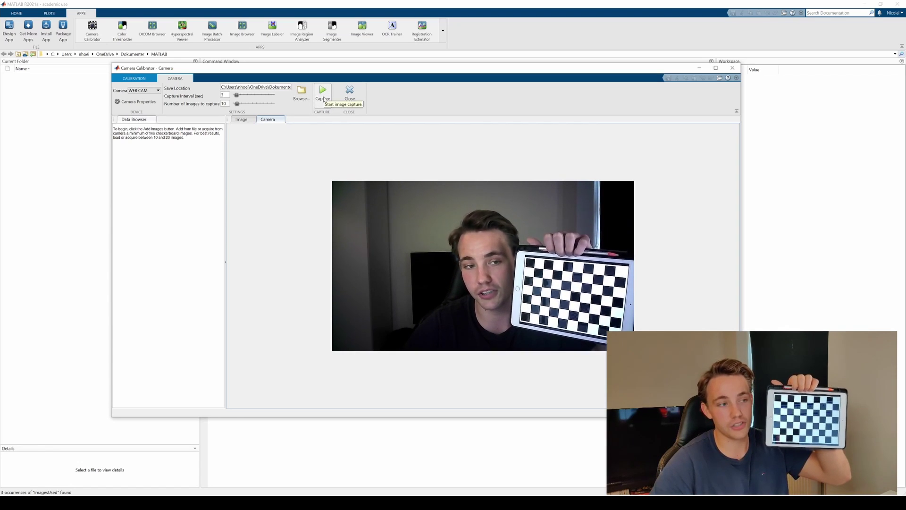
pyautogui.click(324, 99)
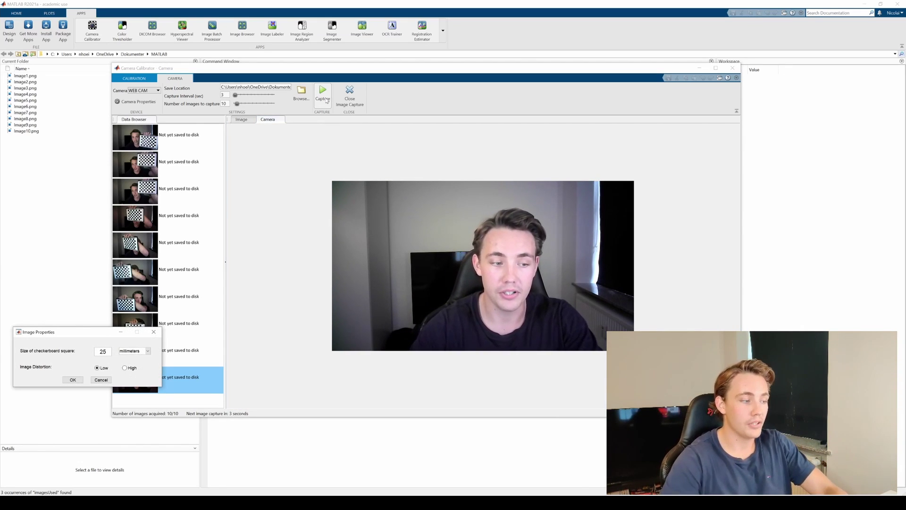
# - Set the checkerboard square size to 20 millimeters with low image distortion and process the captured images
pyautogui.doubleClick(102, 351)
pyautogui.write('20')
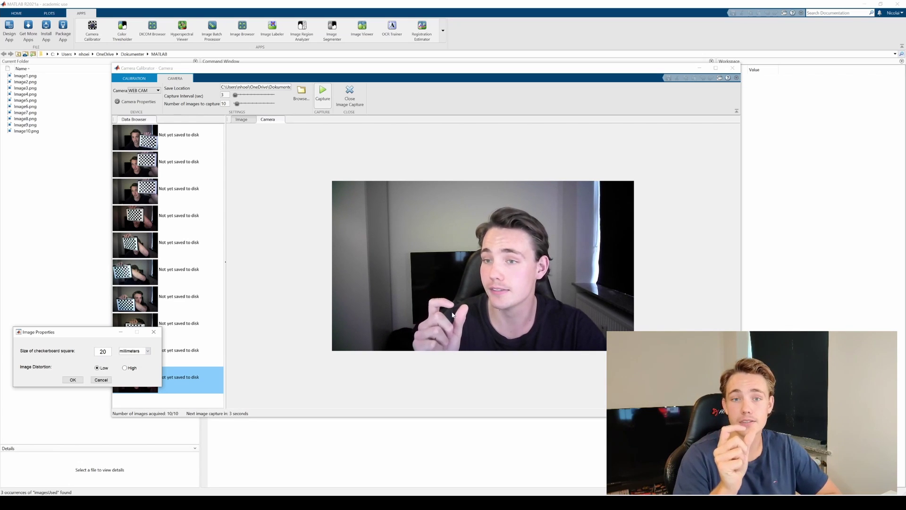
pyautogui.click(147, 351)
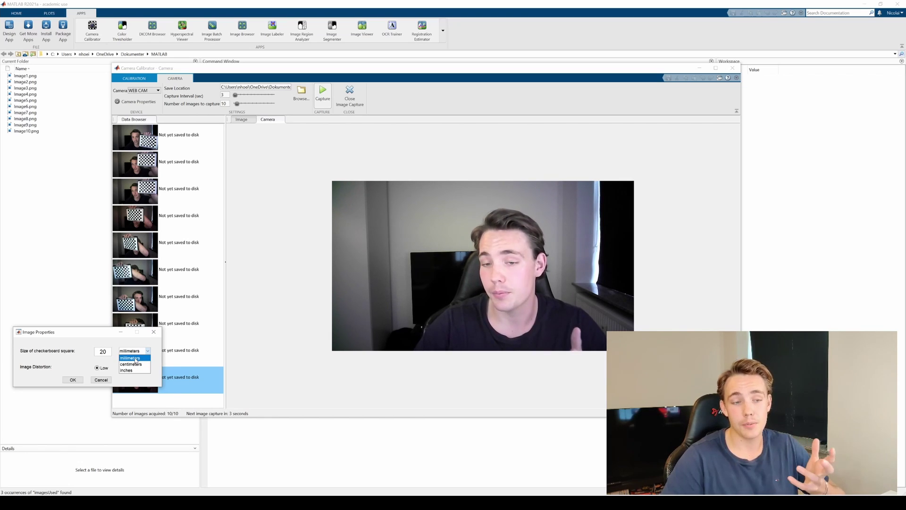
pyautogui.click(135, 361)
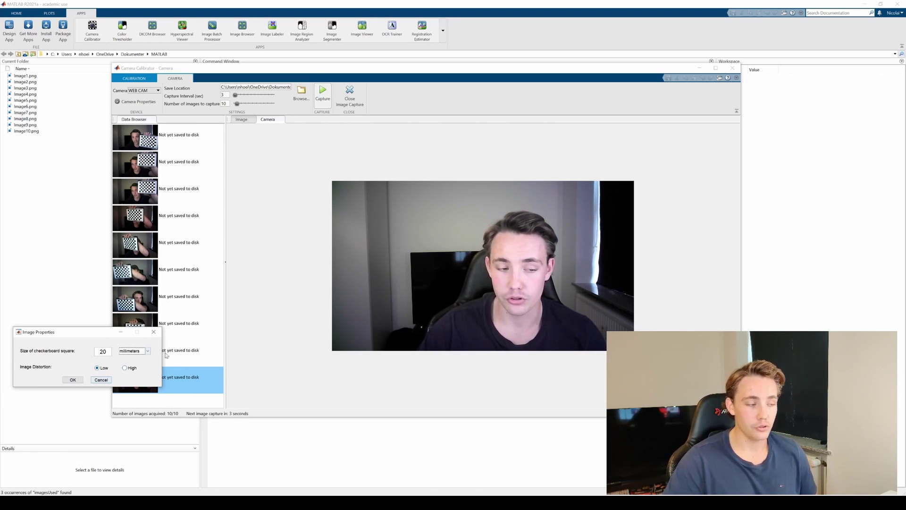
pyautogui.moveTo(72, 336); pyautogui.dragTo(151, 313)
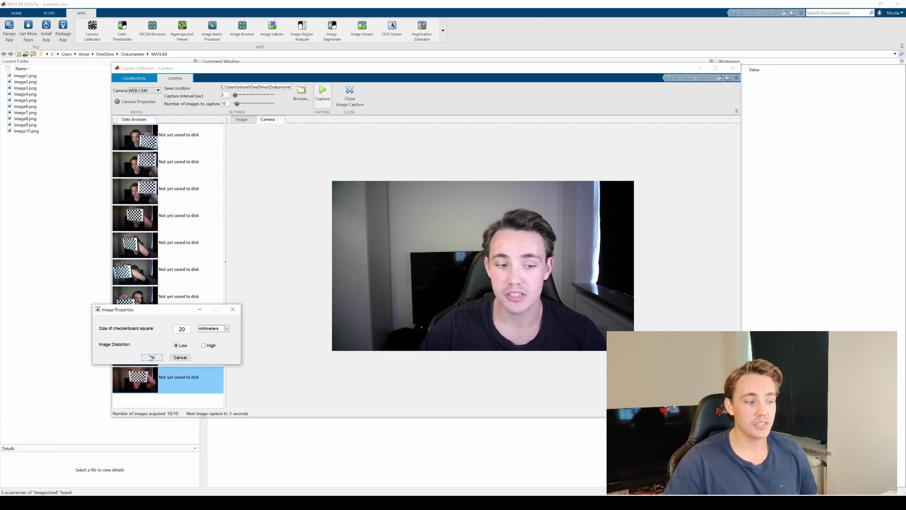
pyautogui.click(152, 357)
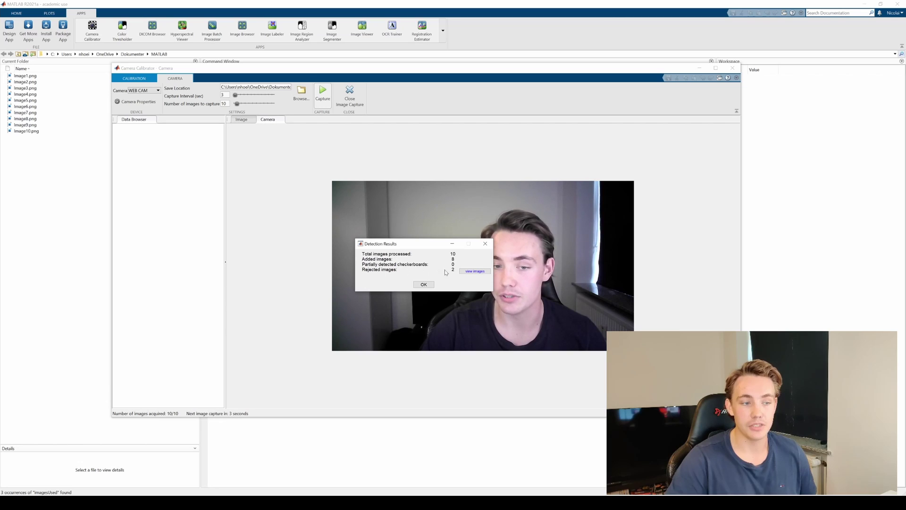
# - Review the rejected checkerboard images from the detection results
pyautogui.click(477, 272)
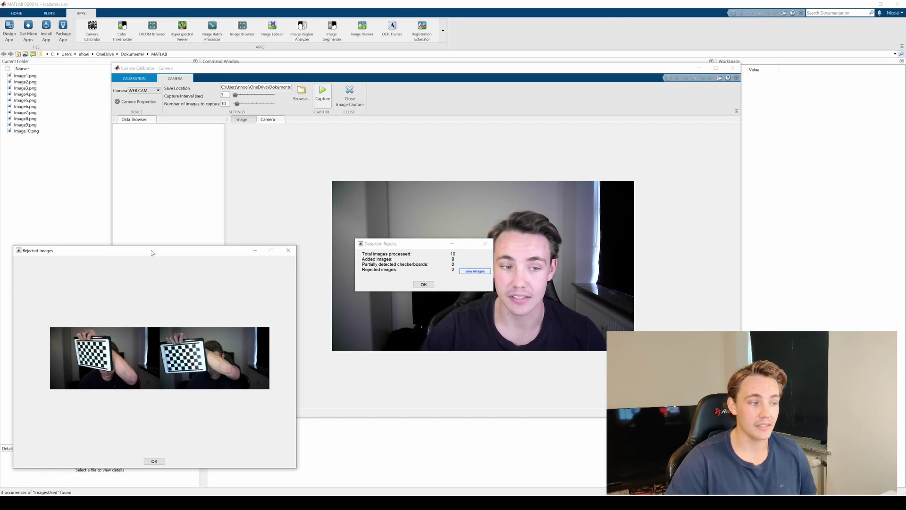
pyautogui.moveTo(154, 252); pyautogui.dragTo(362, 155)
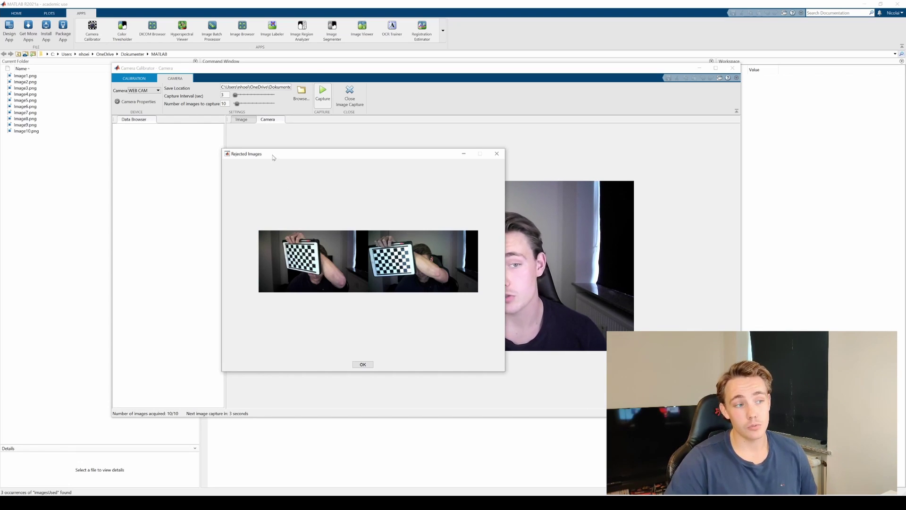
pyautogui.moveTo(272, 157); pyautogui.dragTo(251, 153)
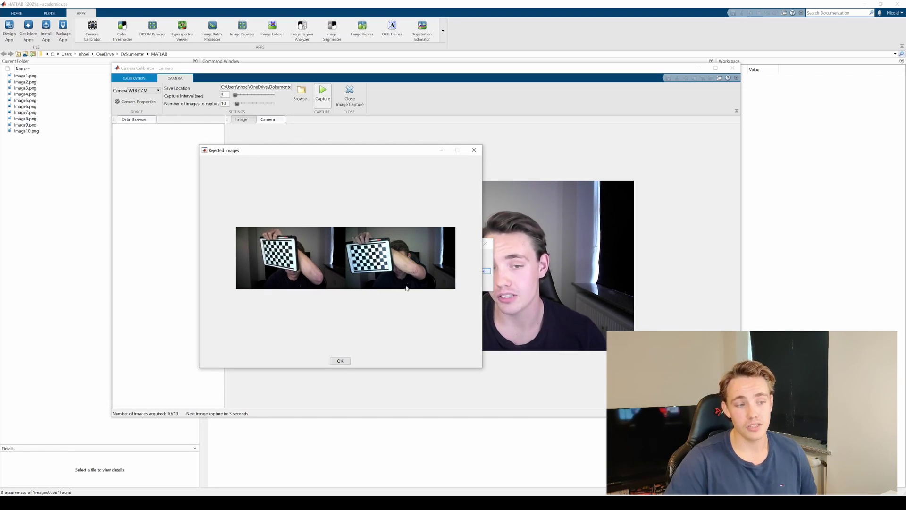
pyautogui.click(340, 360)
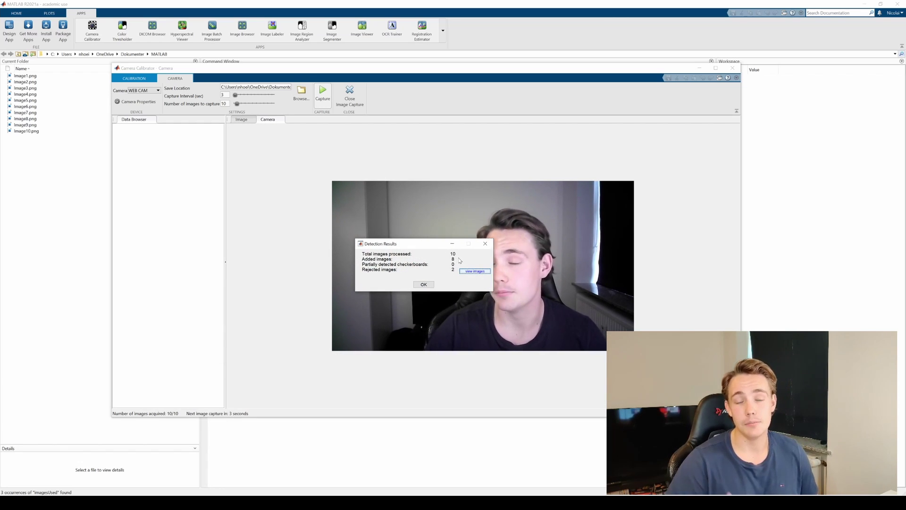
# - Accept the detection results and close the image capture session
pyautogui.click(424, 284)
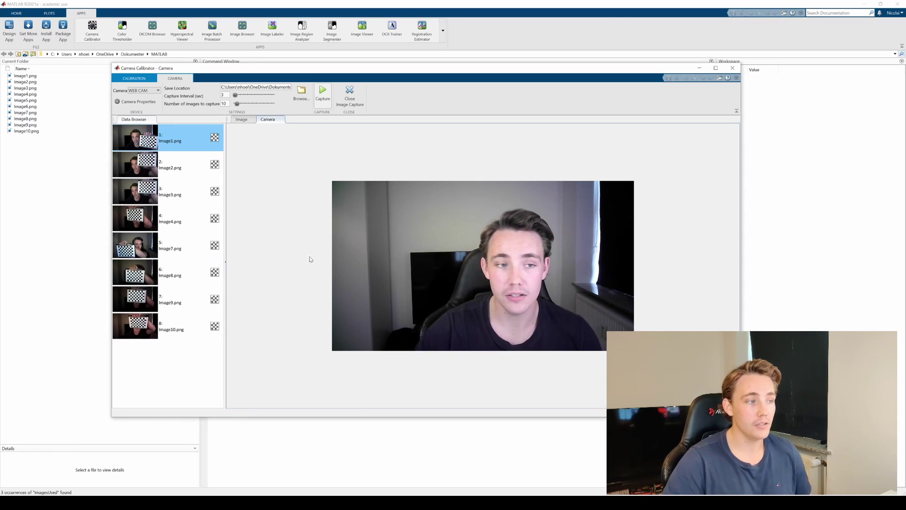
pyautogui.click(180, 163)
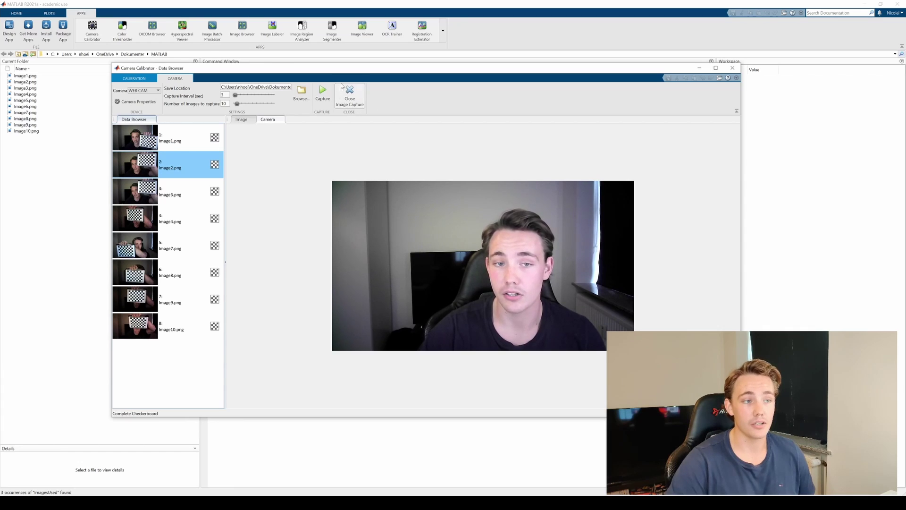
pyautogui.click(350, 95)
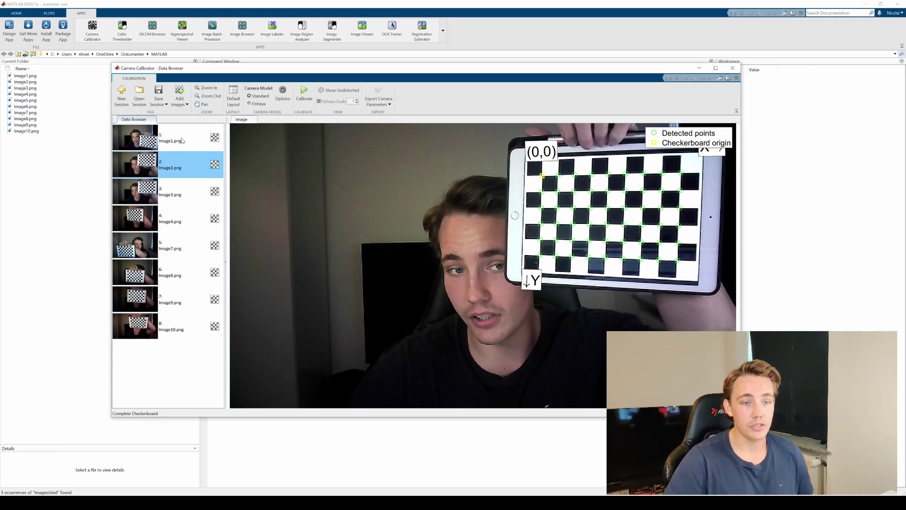
# - Examine the detected corner points and checkerboard origin across the accepted images, from Image1.png through Image10.png
pyautogui.click(183, 140)
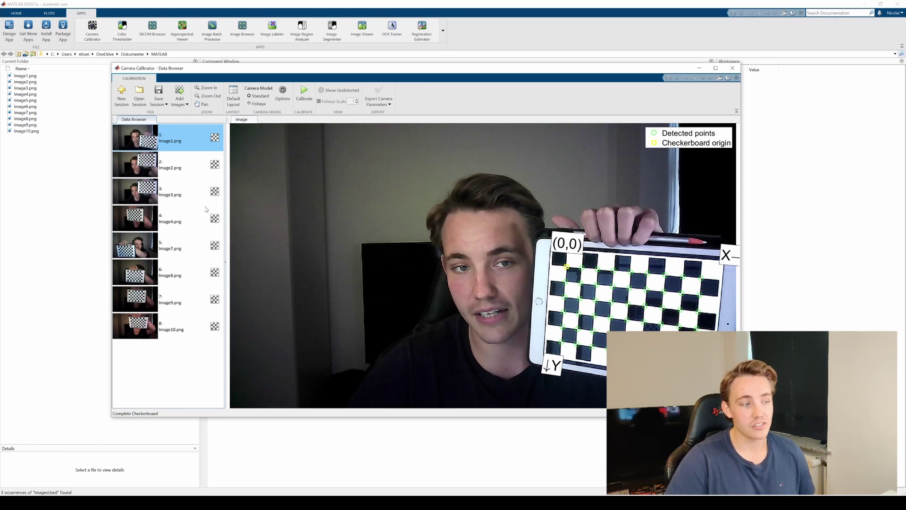
pyautogui.click(199, 212)
pyautogui.click(184, 194)
pyautogui.click(181, 168)
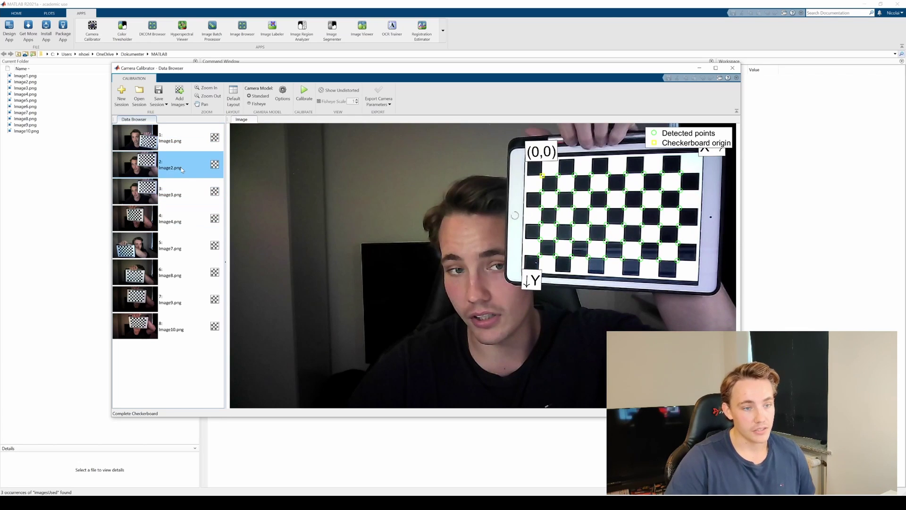
pyautogui.click(184, 243)
pyautogui.click(187, 273)
pyautogui.click(187, 304)
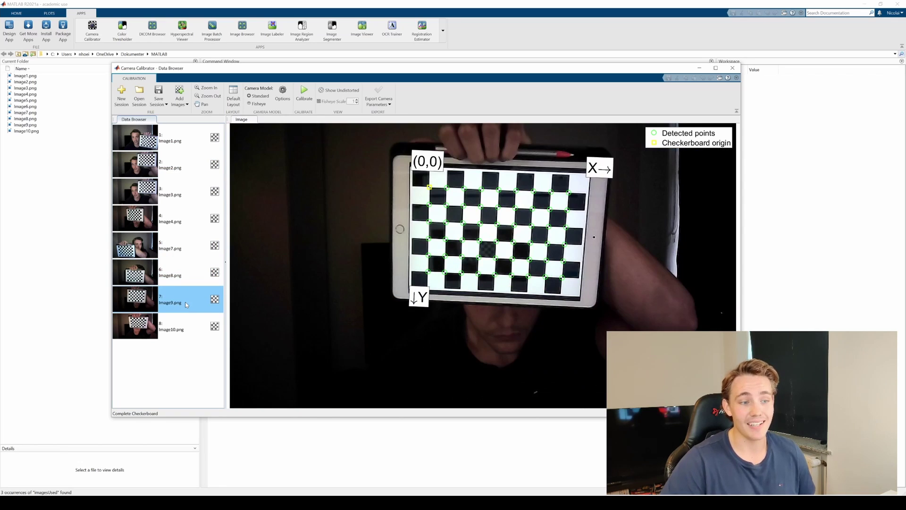
pyautogui.click(188, 325)
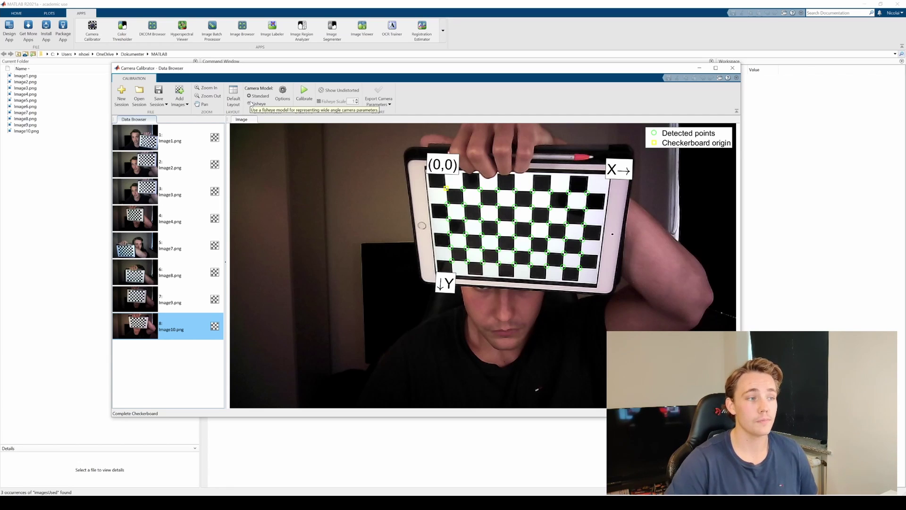
# - Calibrate the camera from the accepted images and reposition the calibrator window so the error and extrinsics plots can be seen
pyautogui.click(303, 92)
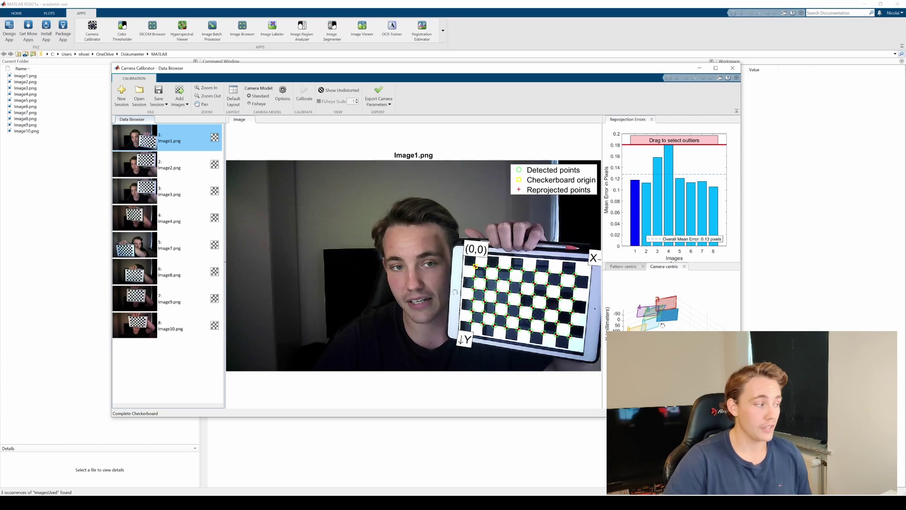
pyautogui.moveTo(236, 68); pyautogui.dragTo(178, 12)
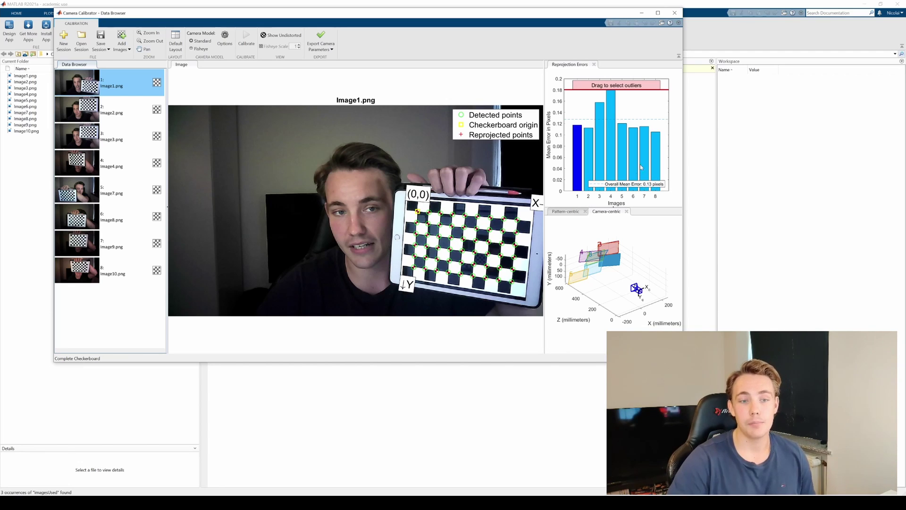
pyautogui.click(627, 122)
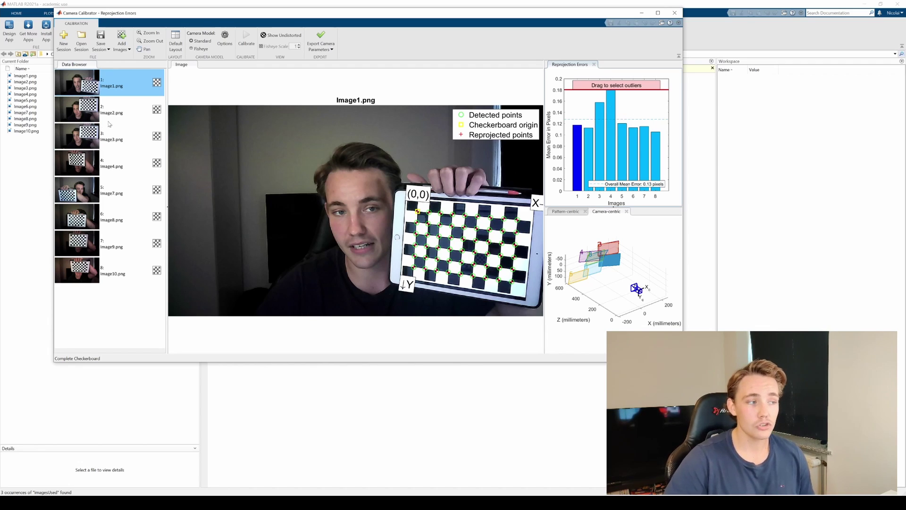
# - Compare the reprojection errors of Image3.png, Image4.png and Image7.png, and show the pattern-centric view of the camera positions
pyautogui.click(122, 139)
pyautogui.click(121, 166)
pyautogui.click(118, 149)
pyautogui.click(118, 139)
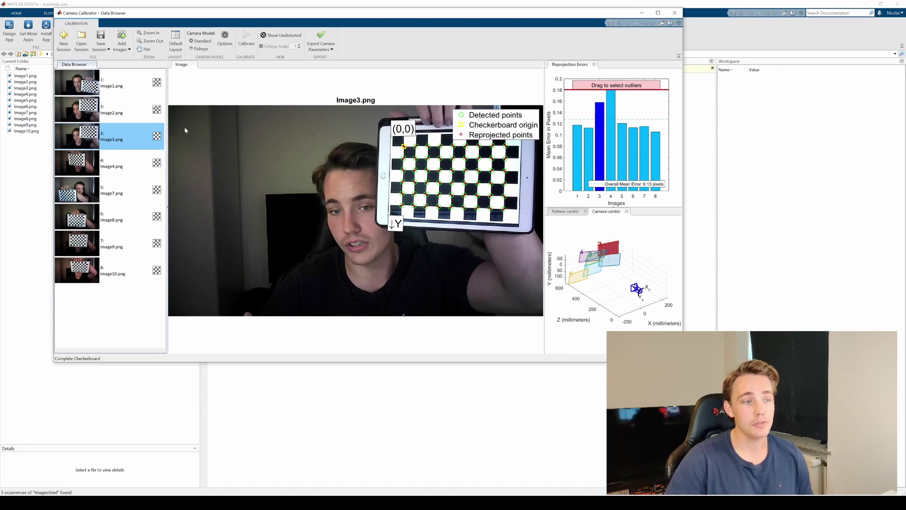
pyautogui.click(132, 163)
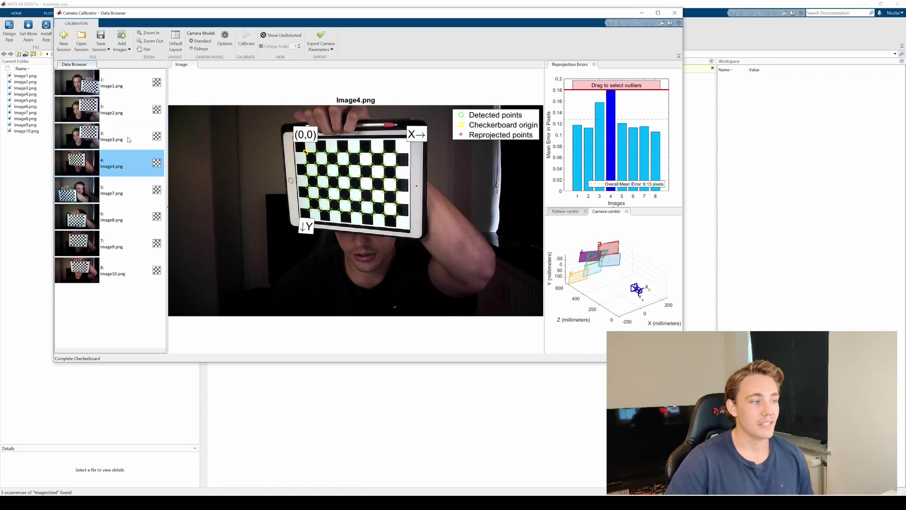
pyautogui.click(128, 138)
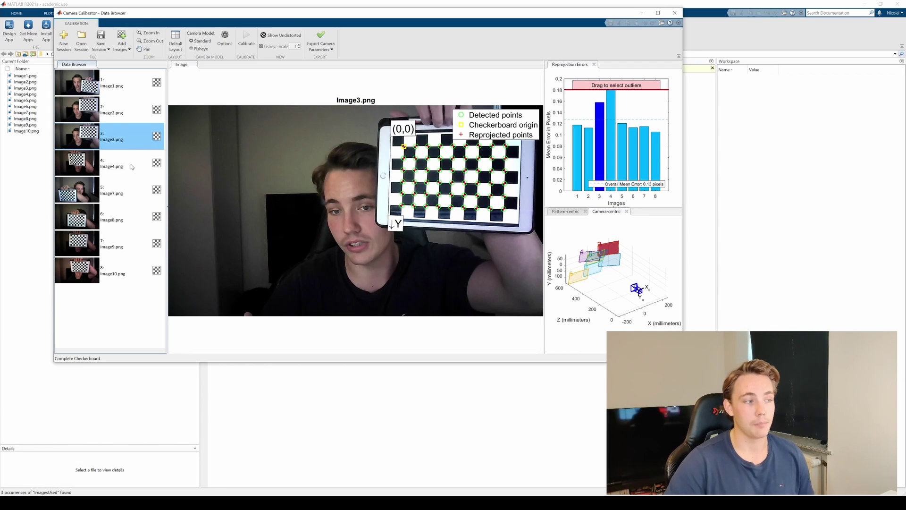
pyautogui.click(134, 165)
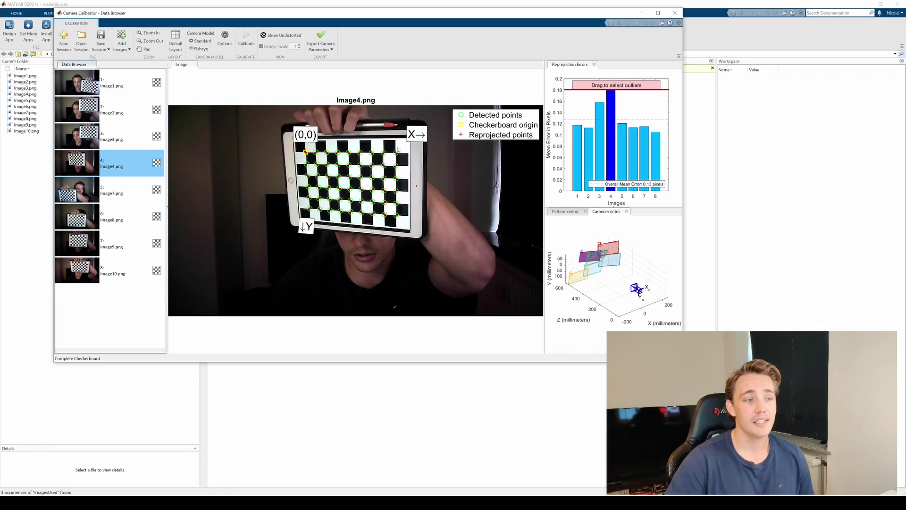
pyautogui.click(126, 112)
pyautogui.click(133, 144)
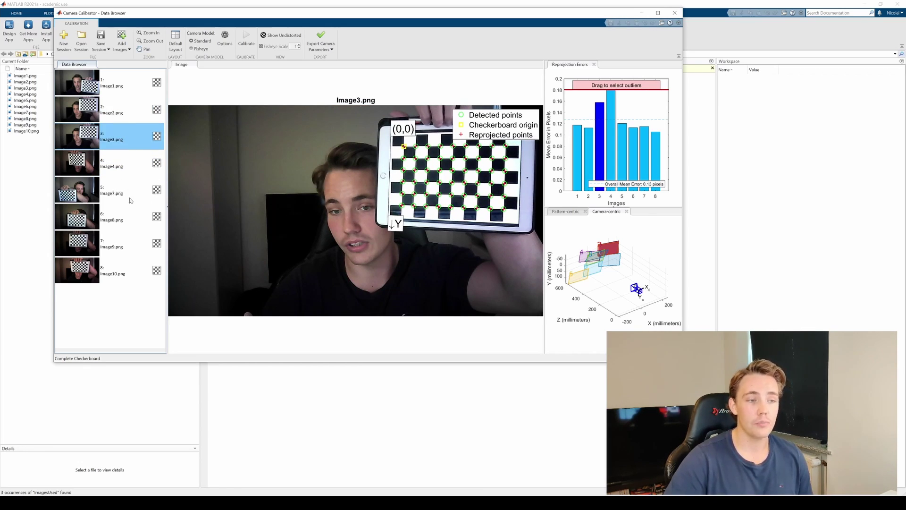
pyautogui.click(127, 191)
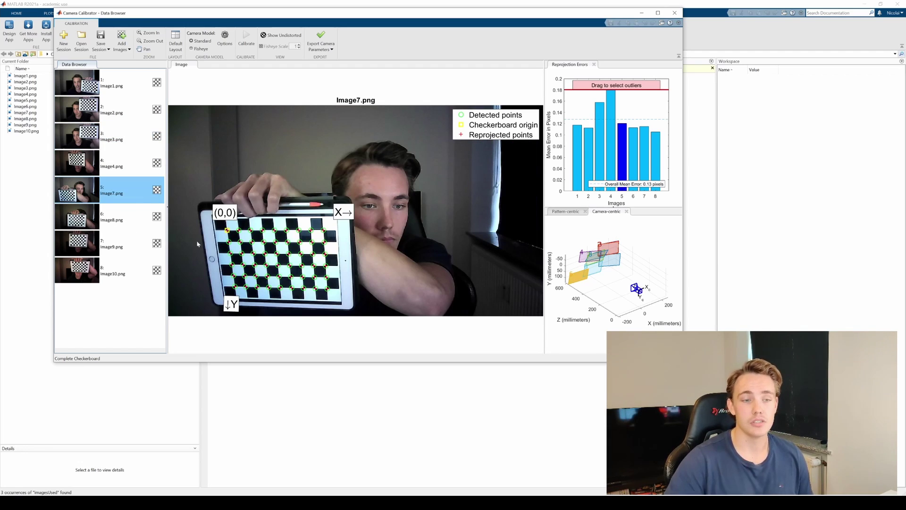
pyautogui.click(566, 212)
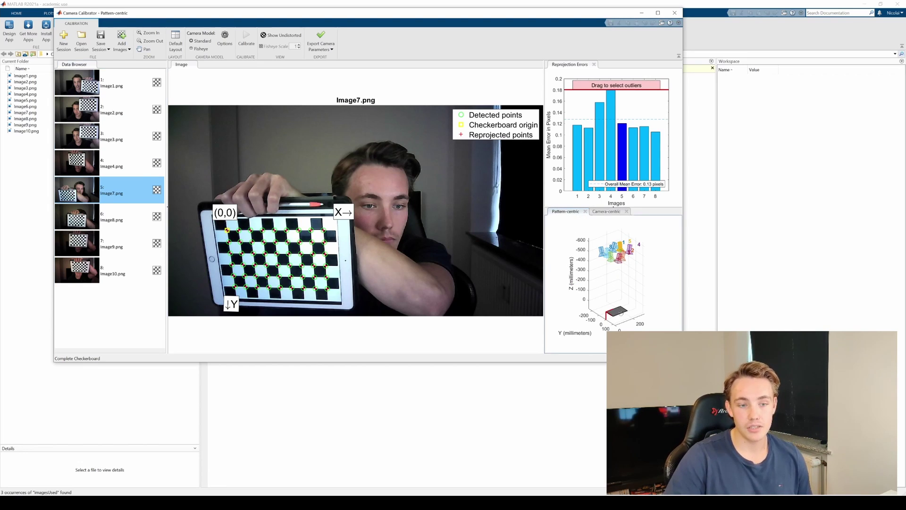
# - Inspect the camera positions by rotating the pattern-centric plot, then view the camera-centric plot and match its boards to the images
pyautogui.click(122, 109)
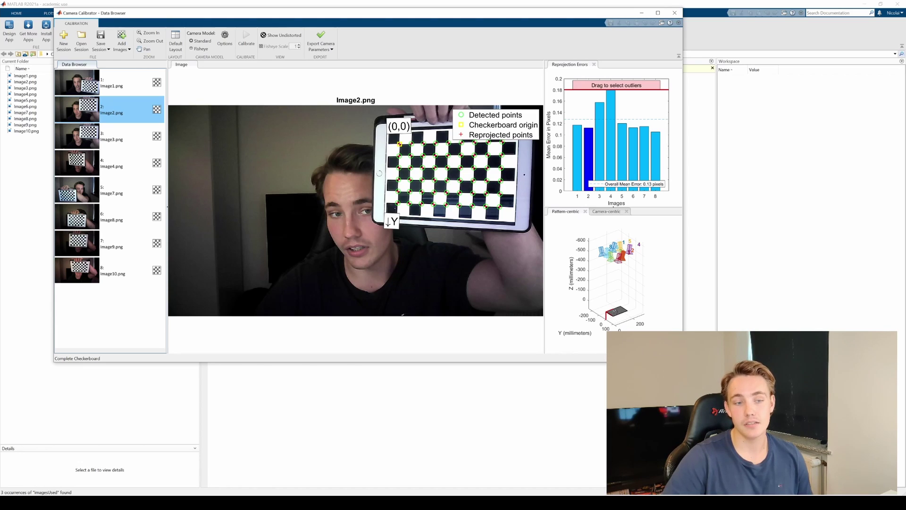
pyautogui.moveTo(621, 283); pyautogui.dragTo(605, 230)
pyautogui.click(608, 238)
pyautogui.click(607, 211)
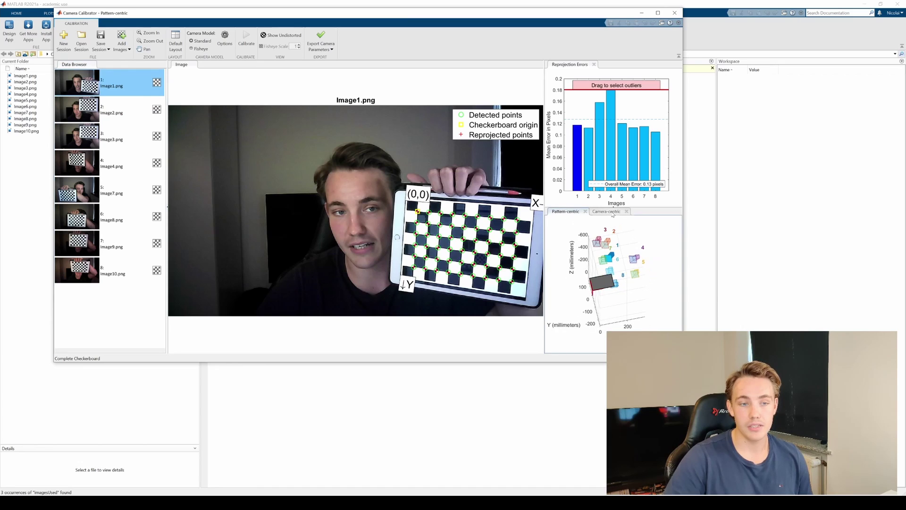
pyautogui.moveTo(626, 262); pyautogui.dragTo(629, 289)
pyautogui.click(637, 286)
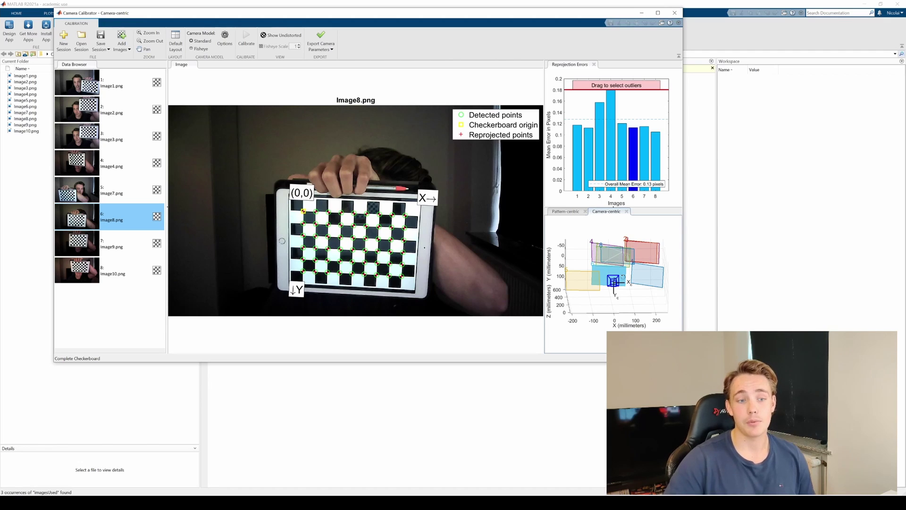
# - Show Image7.png with its lens distortion removed, and generate a MATLAB script from the calibration session
pyautogui.click(570, 277)
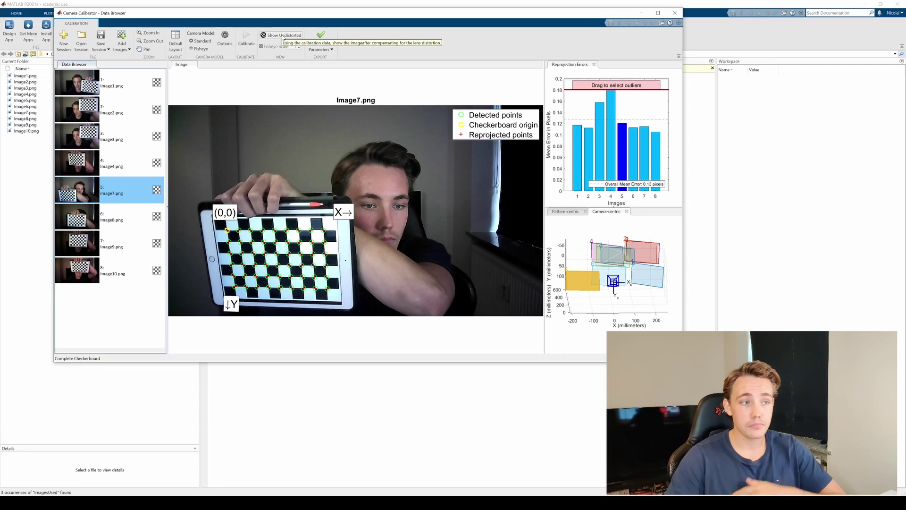
pyautogui.click(283, 36)
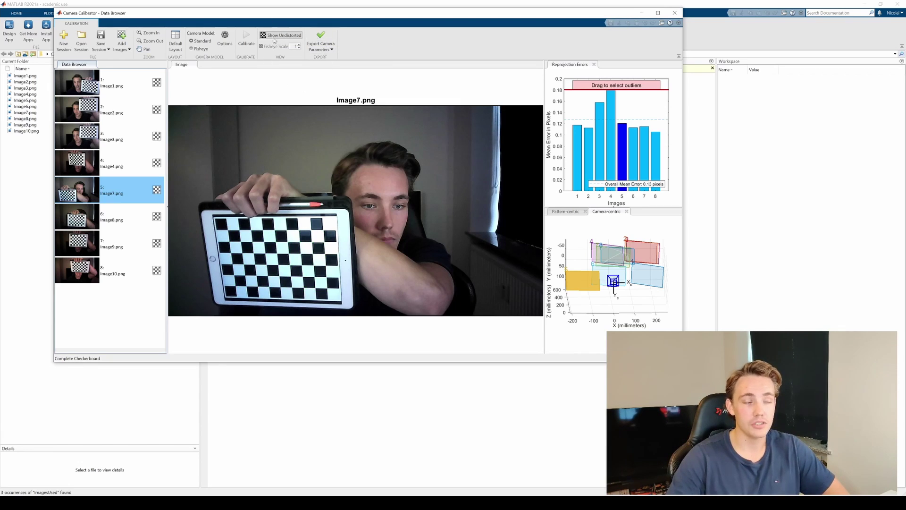
pyautogui.click(457, 244)
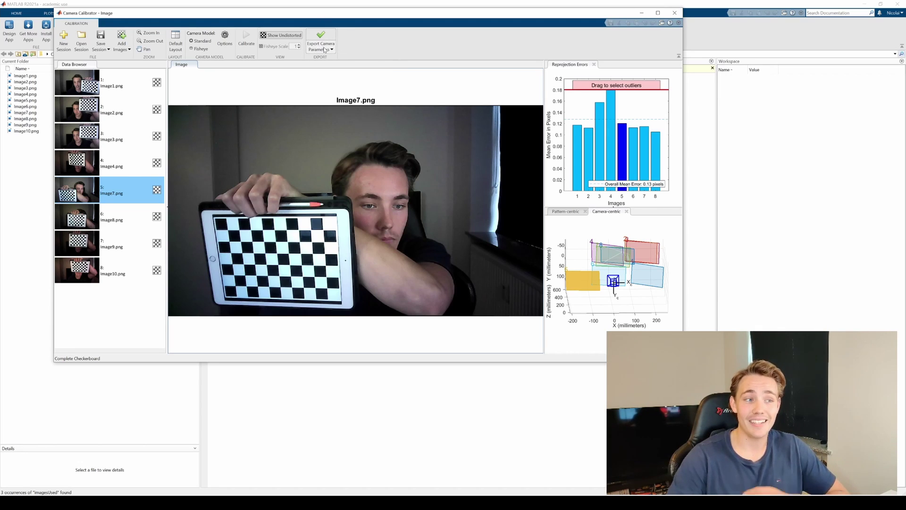
pyautogui.click(329, 50)
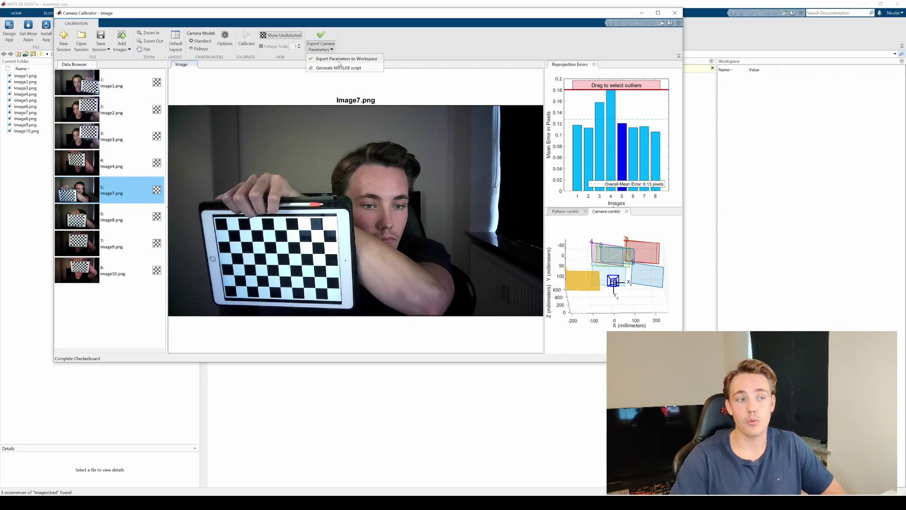
pyautogui.click(338, 67)
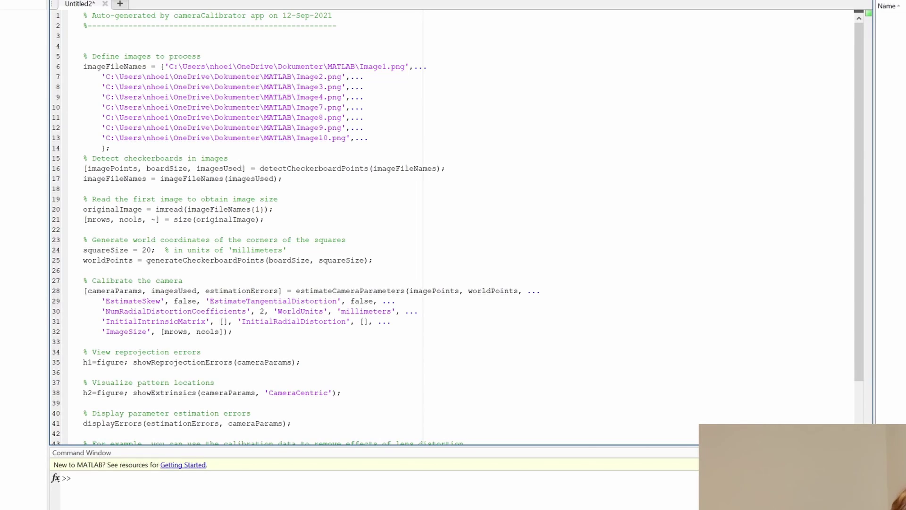
# - Examine the generated script's image file list, checkerboard detection, world point generation and estimateCameraParameters call with its outputs
pyautogui.moveTo(101, 66); pyautogui.dragTo(369, 138)
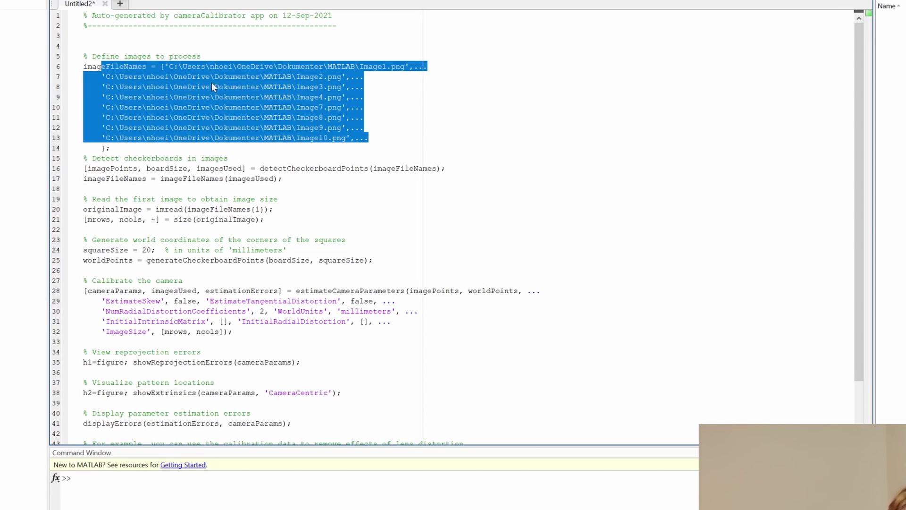
pyautogui.scroll(-1, 214, 87)
pyautogui.moveTo(251, 138); pyautogui.dragTo(396, 138)
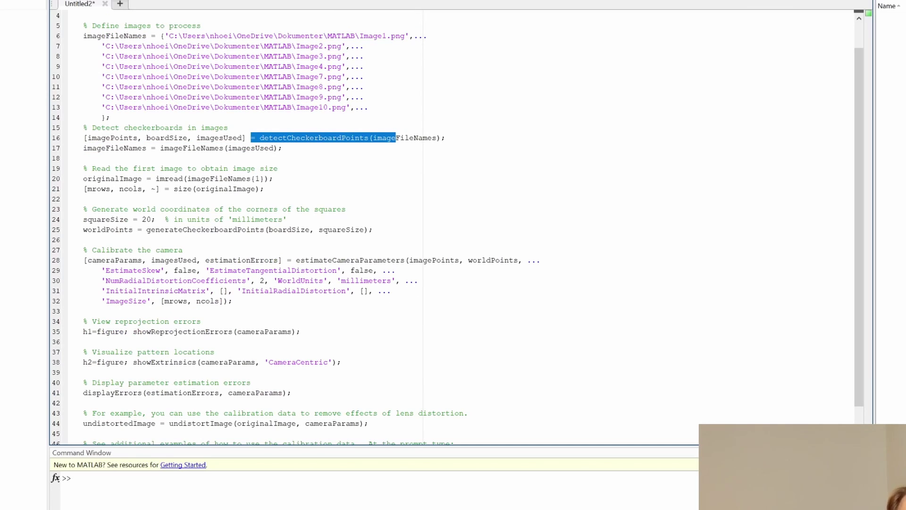
pyautogui.click(282, 147)
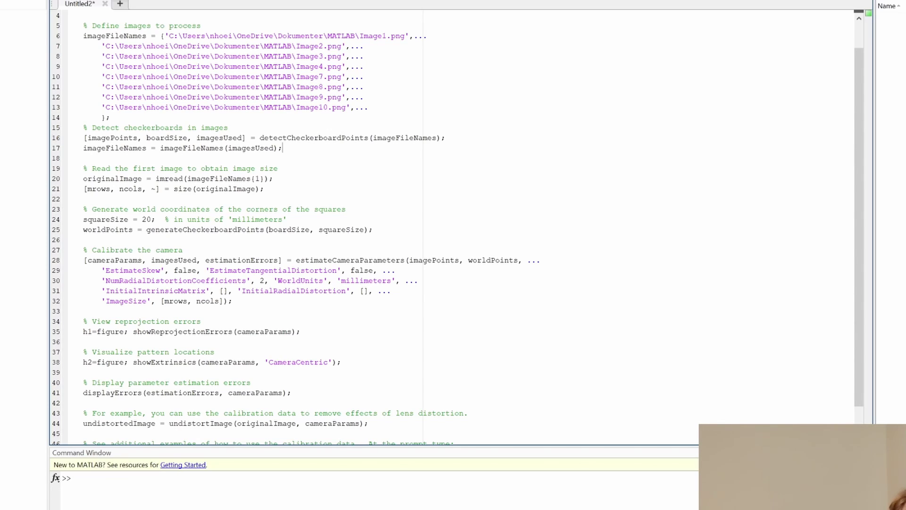
pyautogui.moveTo(260, 138); pyautogui.dragTo(373, 138)
pyautogui.moveTo(146, 229); pyautogui.dragTo(264, 229)
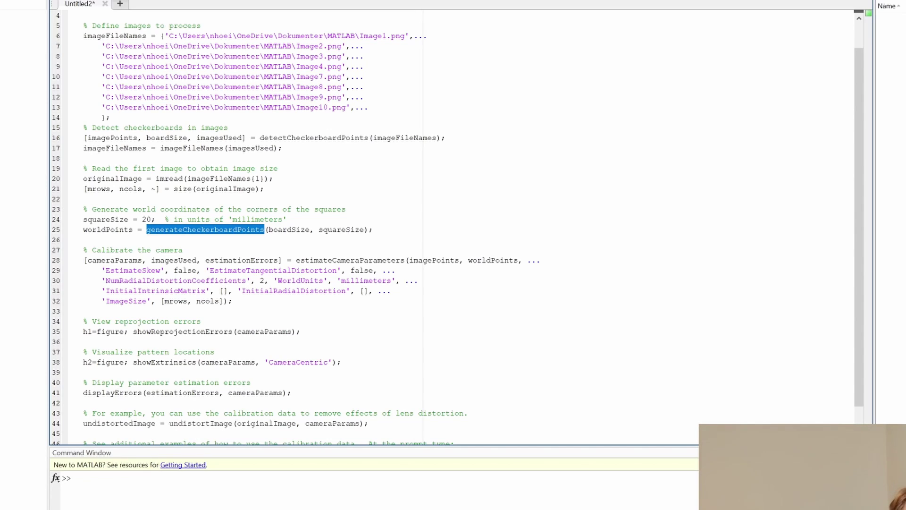
pyautogui.moveTo(291, 260); pyautogui.dragTo(405, 260)
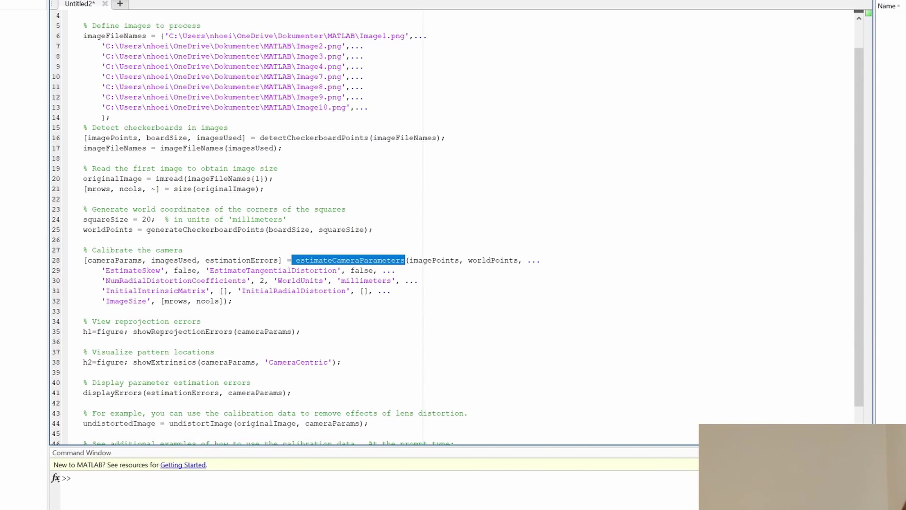
pyautogui.moveTo(84, 260); pyautogui.dragTo(279, 260)
pyautogui.click(279, 261)
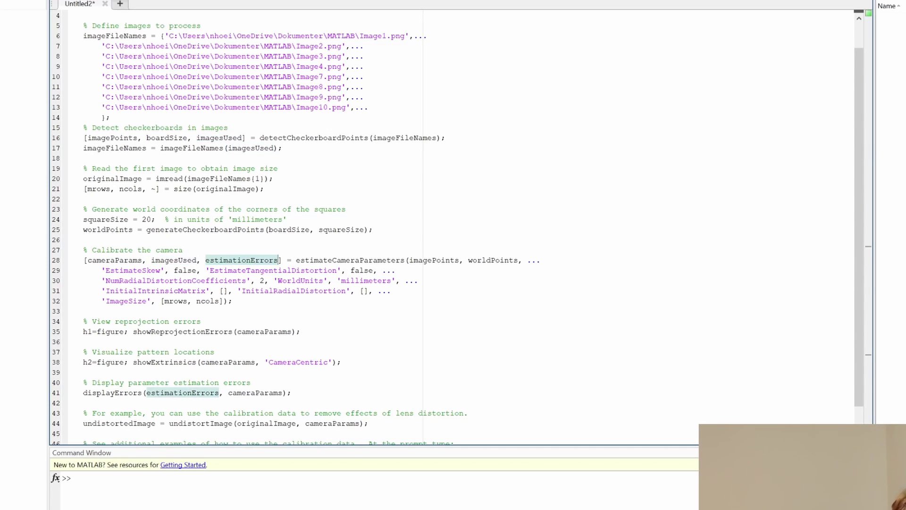
# - Examine the script's showReprojectionErrors, showExtrinsics and undistortImage calls and how they use cameraParams
pyautogui.scroll(-1, 279, 260)
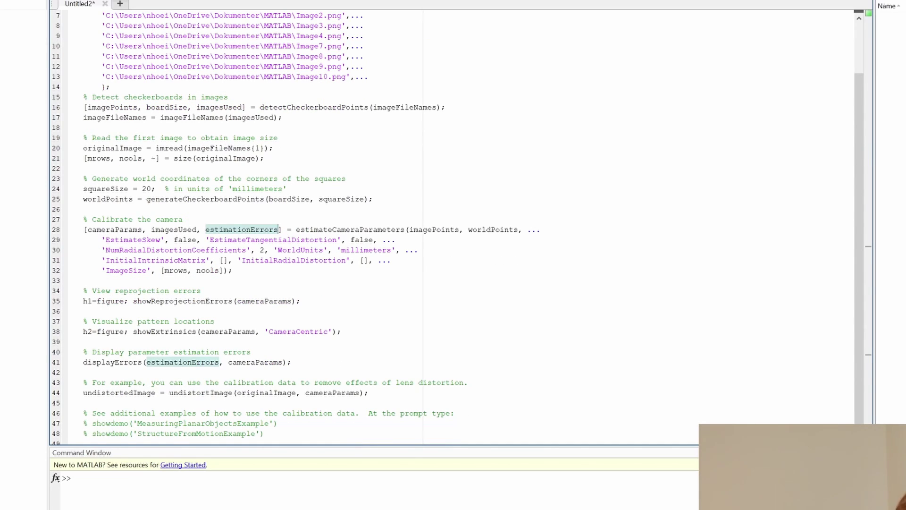
pyautogui.scroll(-1, 453, 227)
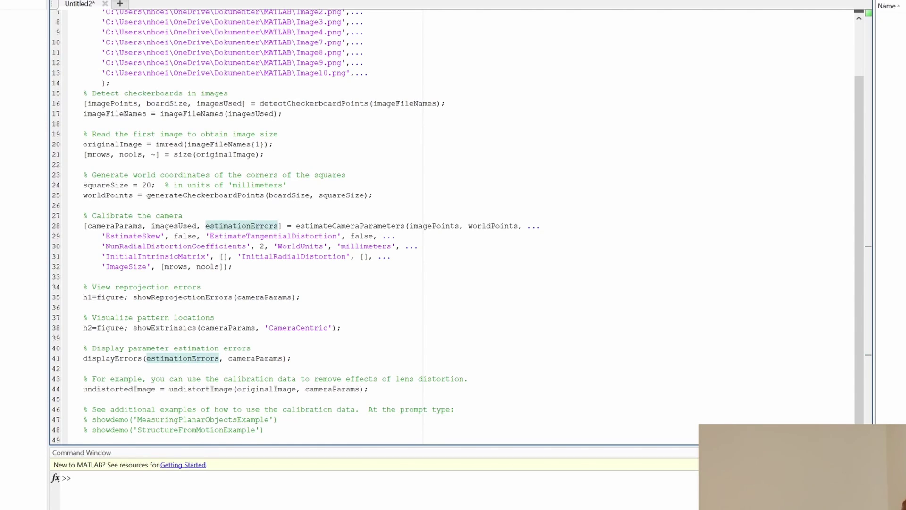
pyautogui.moveTo(83, 389); pyautogui.dragTo(368, 389)
pyautogui.click(368, 389)
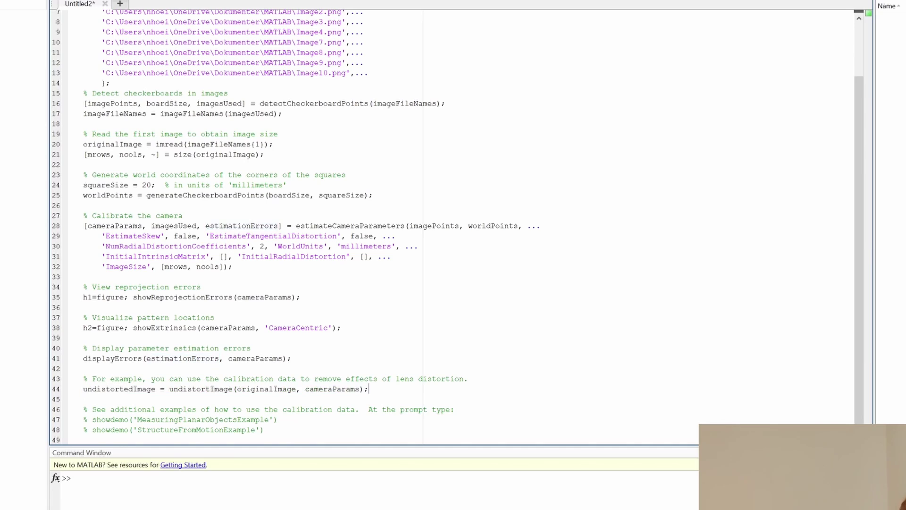
pyautogui.moveTo(100, 318); pyautogui.dragTo(256, 328)
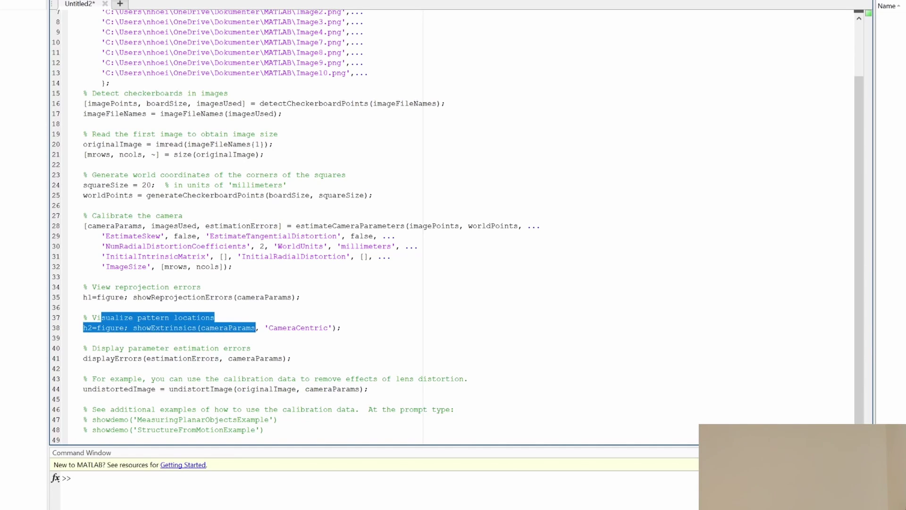
pyautogui.click(115, 225)
pyautogui.moveTo(137, 297); pyautogui.dragTo(237, 297)
pyautogui.moveTo(133, 328); pyautogui.dragTo(196, 329)
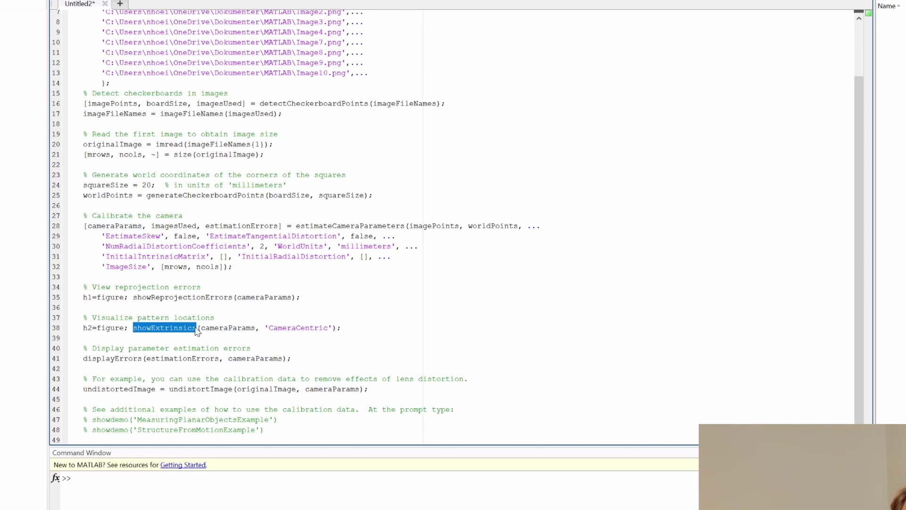
pyautogui.scroll(2, 197, 330)
pyautogui.scroll(-2, 155, 166)
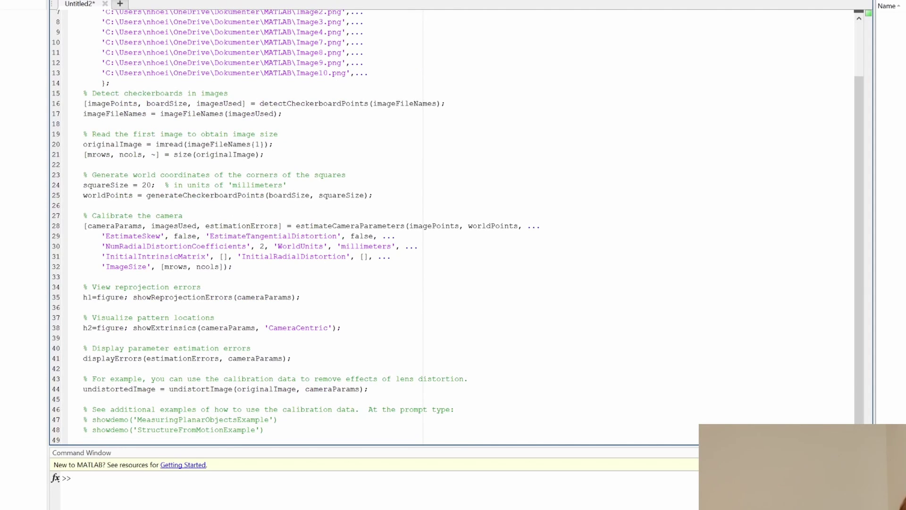
# - Remove the semicolon ending the estimateCameraParameters call on line 32 so its outputs are printed
pyautogui.press('BackSpace')
pyautogui.moveTo(85, 226); pyautogui.dragTo(142, 225)
pyautogui.click(113, 226)
pyautogui.scroll(1, 425, 236)
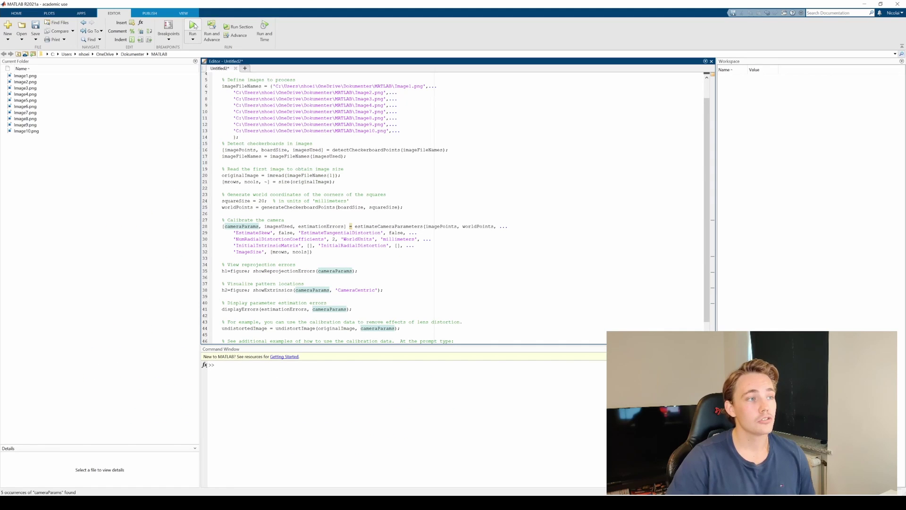
# - Run the calibration script, saving it as calibration.m in the MATLAB documents folder
pyautogui.click(197, 29)
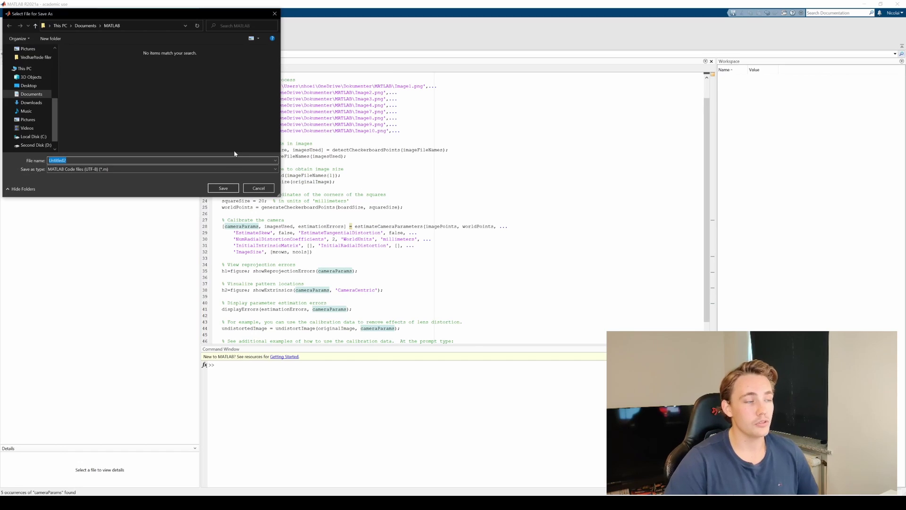
pyautogui.write('calibration.m')
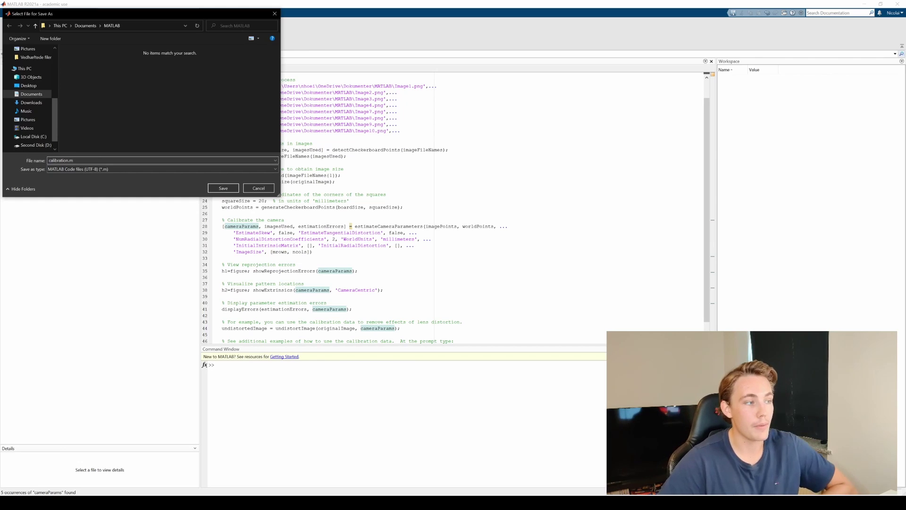
pyautogui.press('Return')
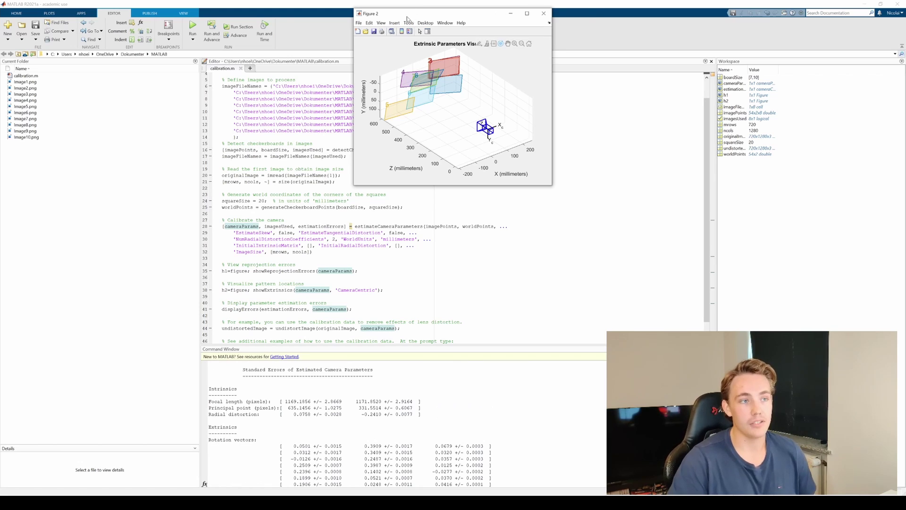
# - Place the mean reprojection error figure and the extrinsic parameters figure side by side, clear of the printed results
pyautogui.moveTo(516, 30); pyautogui.dragTo(490, 27)
pyautogui.moveTo(330, 26); pyautogui.dragTo(287, 24)
pyautogui.moveTo(489, 28); pyautogui.dragTo(446, 29)
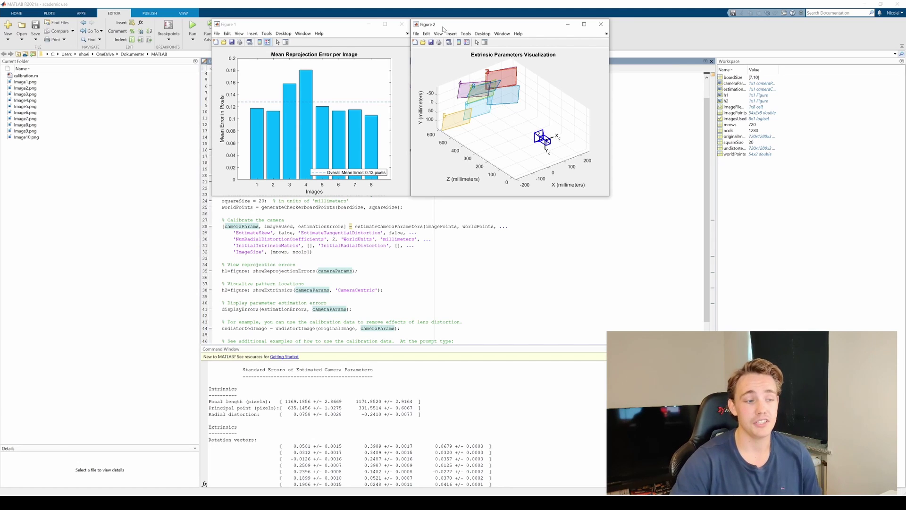
# - Review the printed cameraParameters output from its beginning, including the intrinsics, extrinsics, estimation accuracy and calibration settings
pyautogui.scroll(1, 359, 425)
pyautogui.scroll(6, 359, 424)
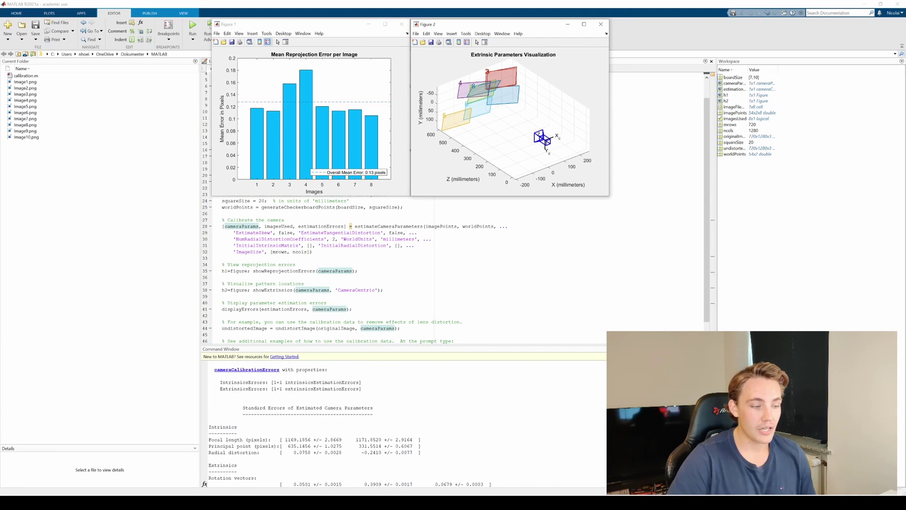
pyautogui.scroll(10, 404, 425)
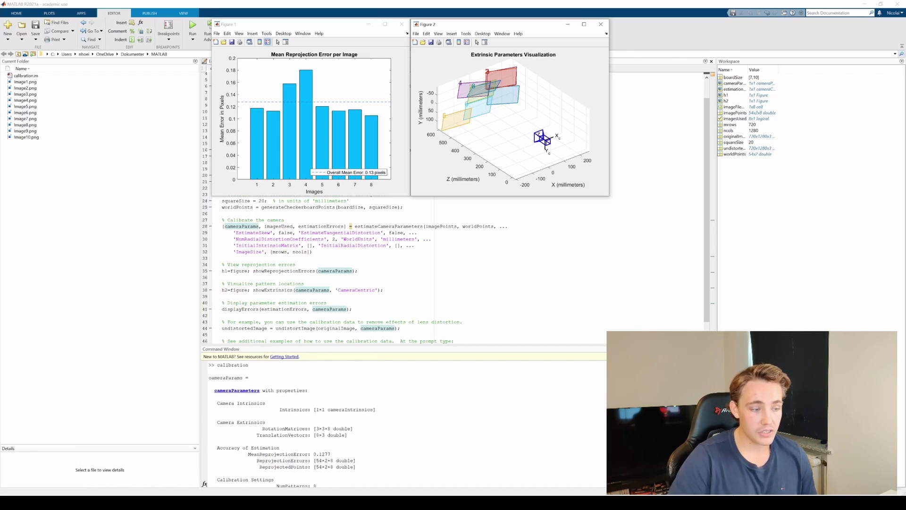
pyautogui.scroll(-1, 404, 425)
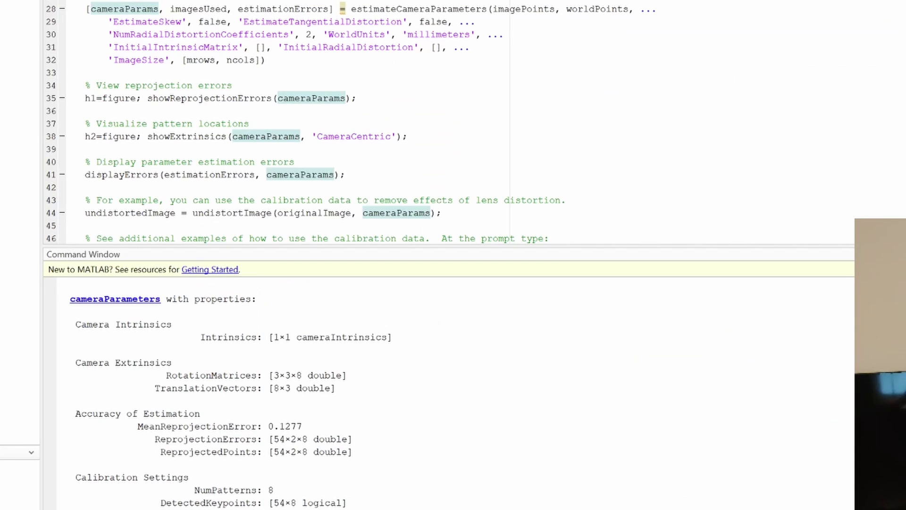
pyautogui.scroll(-1, 448, 392)
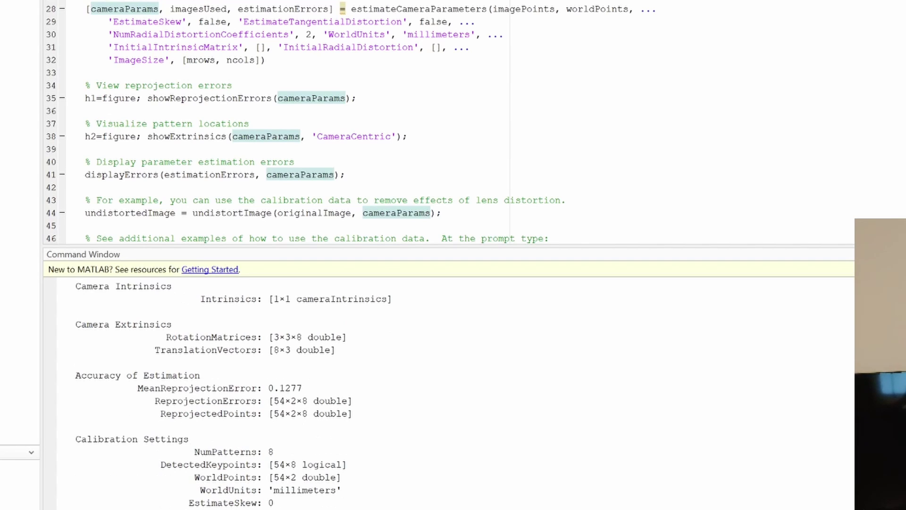
pyautogui.scroll(-3, 449, 392)
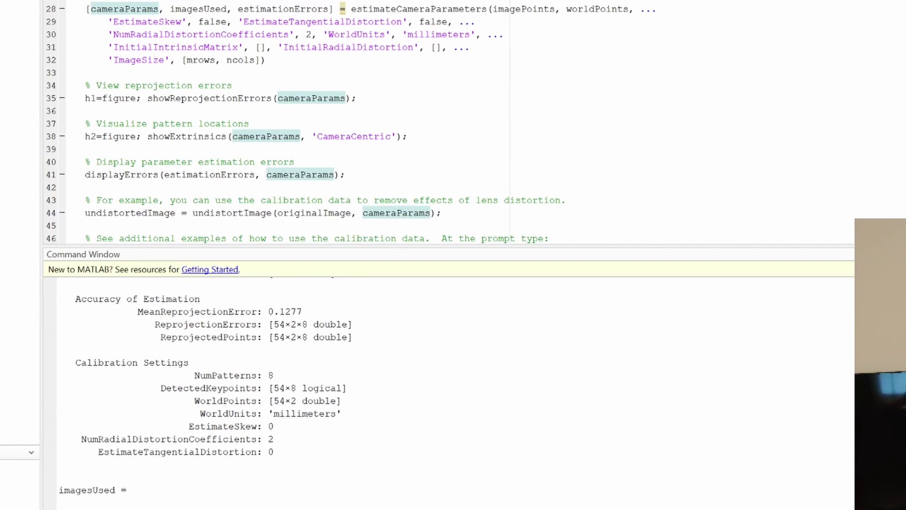
pyautogui.scroll(-8, 448, 392)
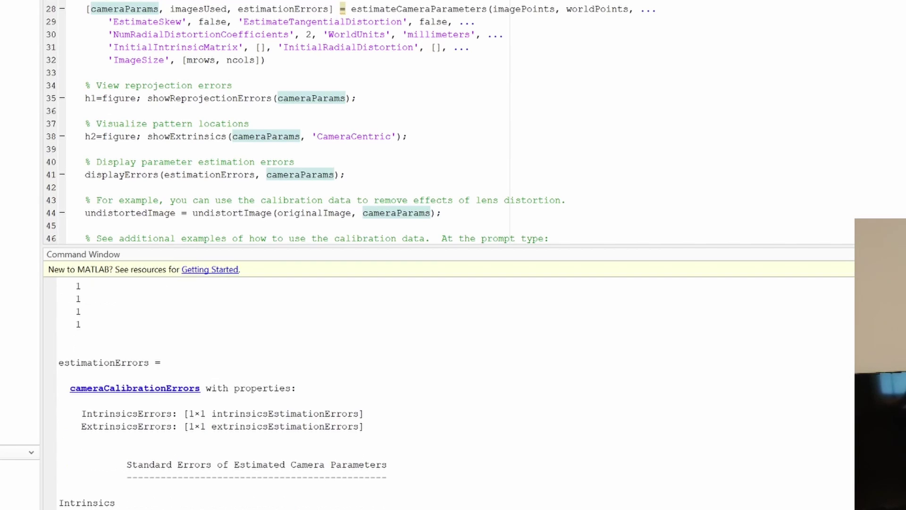
# - Examine the printed focal length, principal point, radial distortion, rotation vectors and translation vectors with their standard errors
pyautogui.scroll(-5, 449, 392)
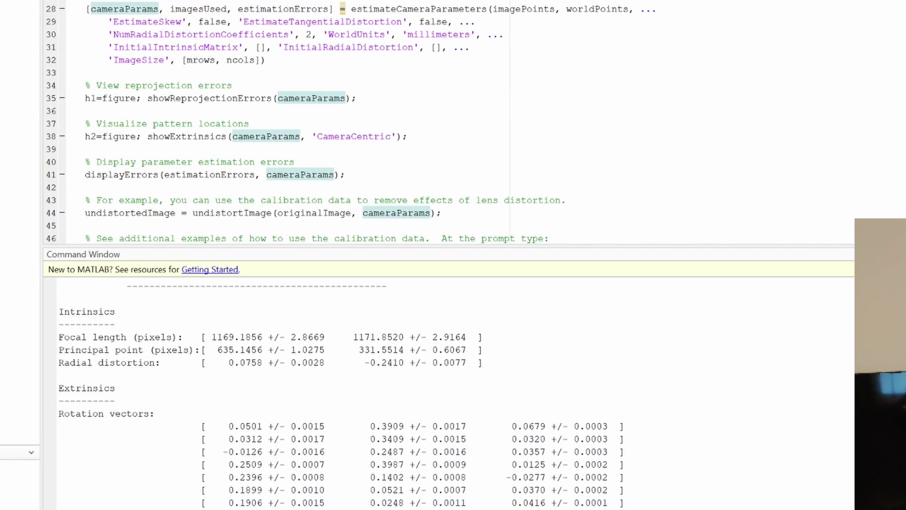
pyautogui.moveTo(183, 337); pyautogui.dragTo(94, 363)
pyautogui.click(472, 336)
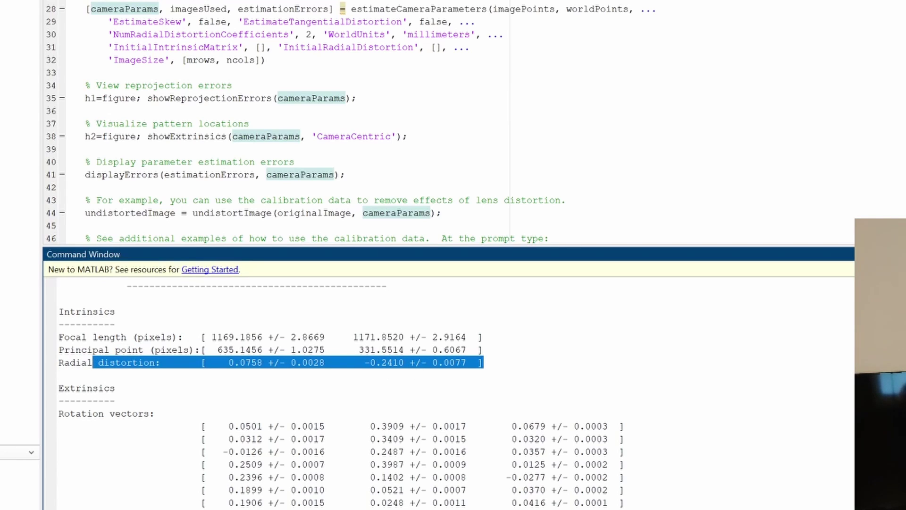
pyautogui.click(111, 363)
pyautogui.scroll(-1, 113, 368)
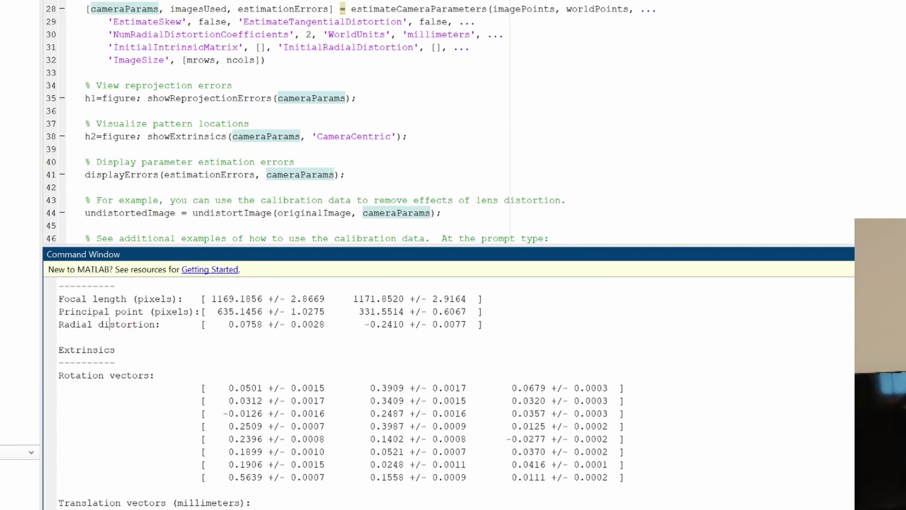
pyautogui.scroll(-2, 111, 326)
pyautogui.scroll(-1, 340, 392)
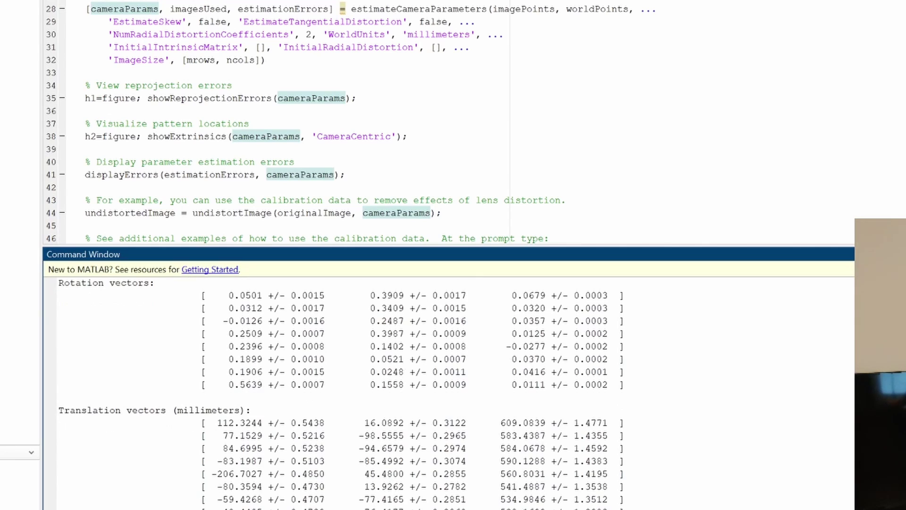
# - Compare the printed intrinsics with the rotation and translation vectors in the estimation error results once more
pyautogui.scroll(1, 340, 391)
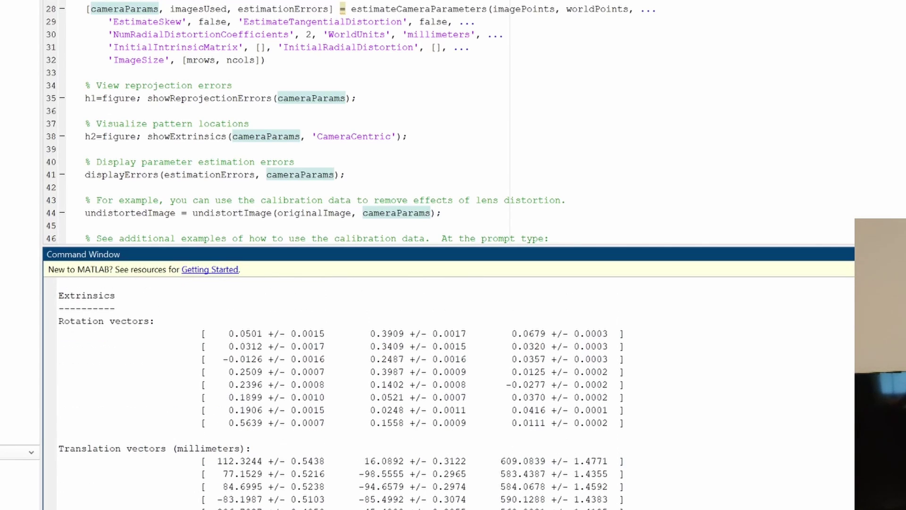
pyautogui.scroll(2, 110, 346)
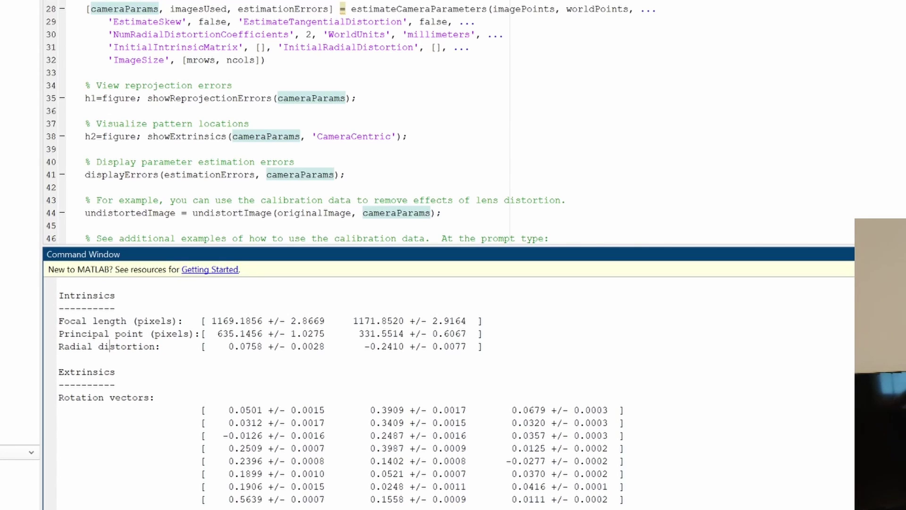
pyautogui.scroll(-3, 331, 391)
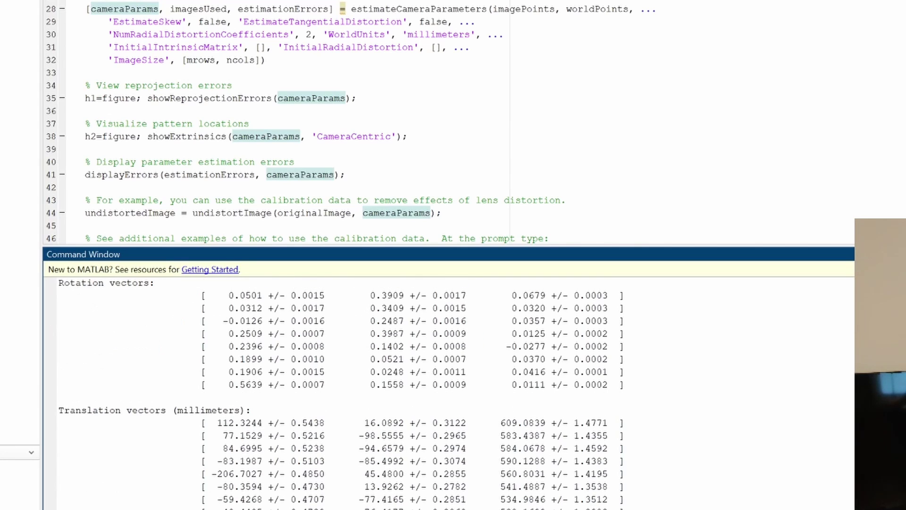
pyautogui.scroll(2, 331, 392)
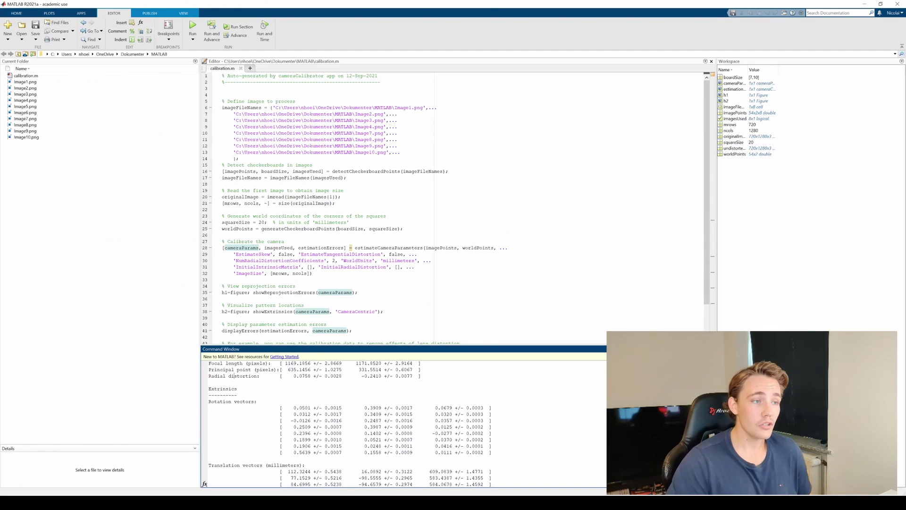
pyautogui.scroll(2, 233, 376)
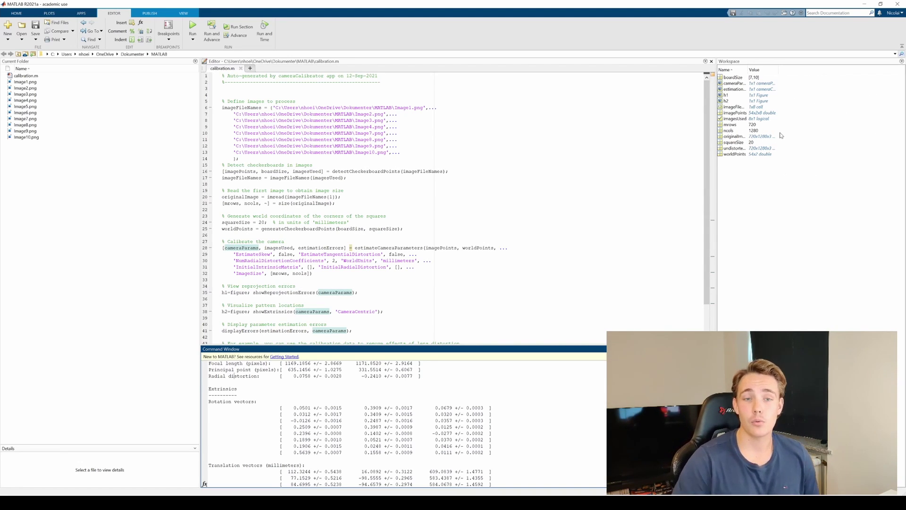
# - Look through the calibration.m script, from the image file list to the undistortImage call and the closing example comments
pyautogui.scroll(-2, 453, 208)
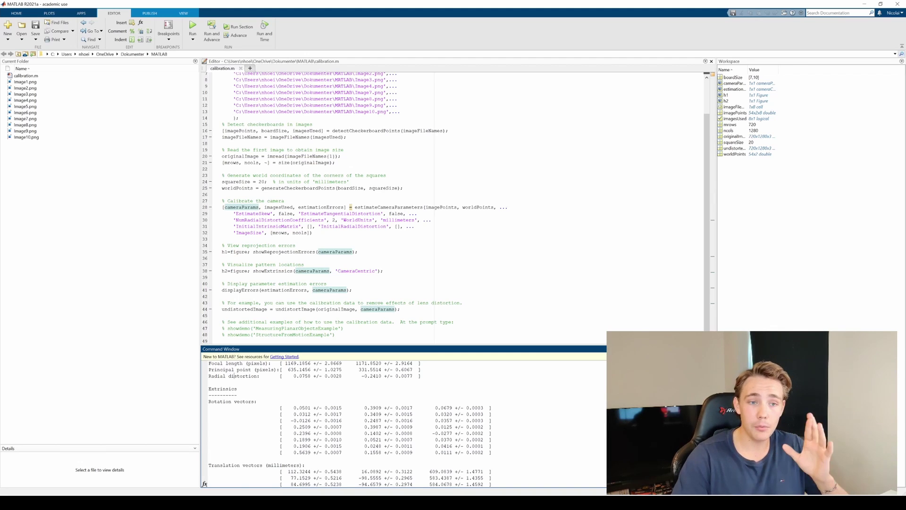
pyautogui.scroll(2, 453, 208)
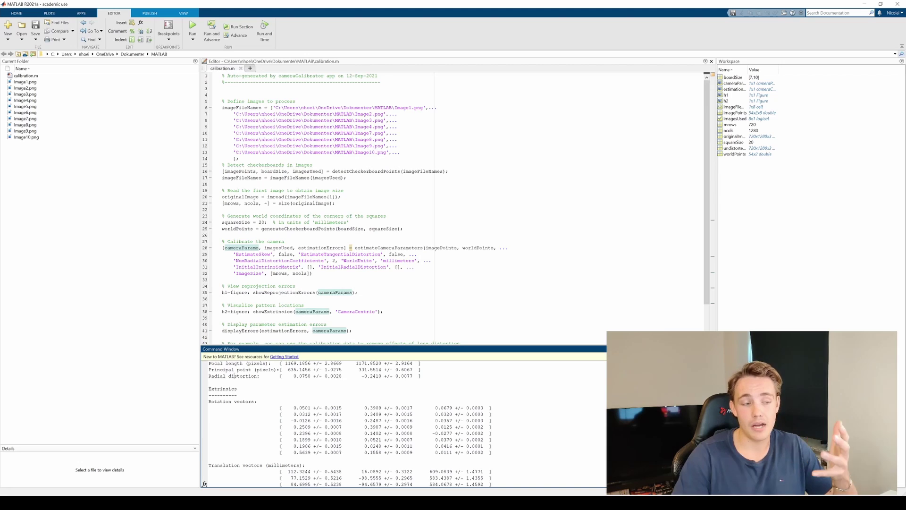
pyautogui.scroll(-2, 453, 208)
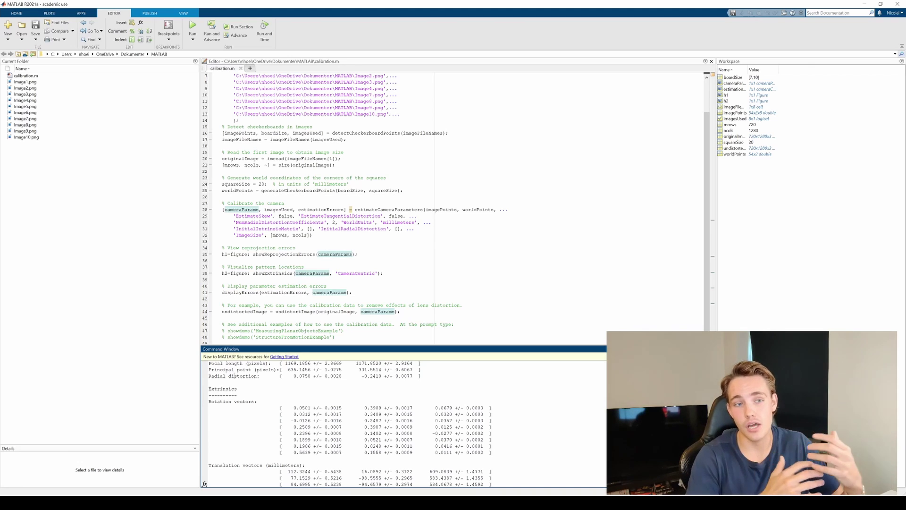
pyautogui.hotkey('alt', 'Tab')
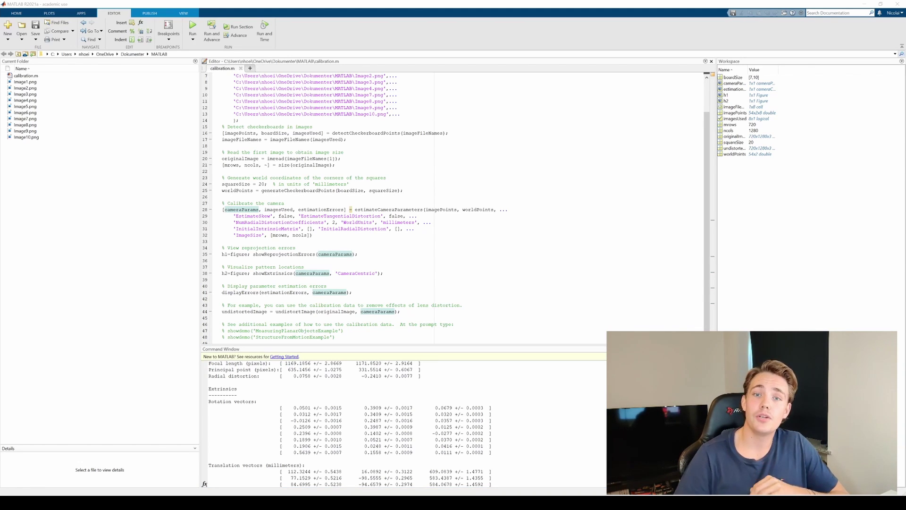